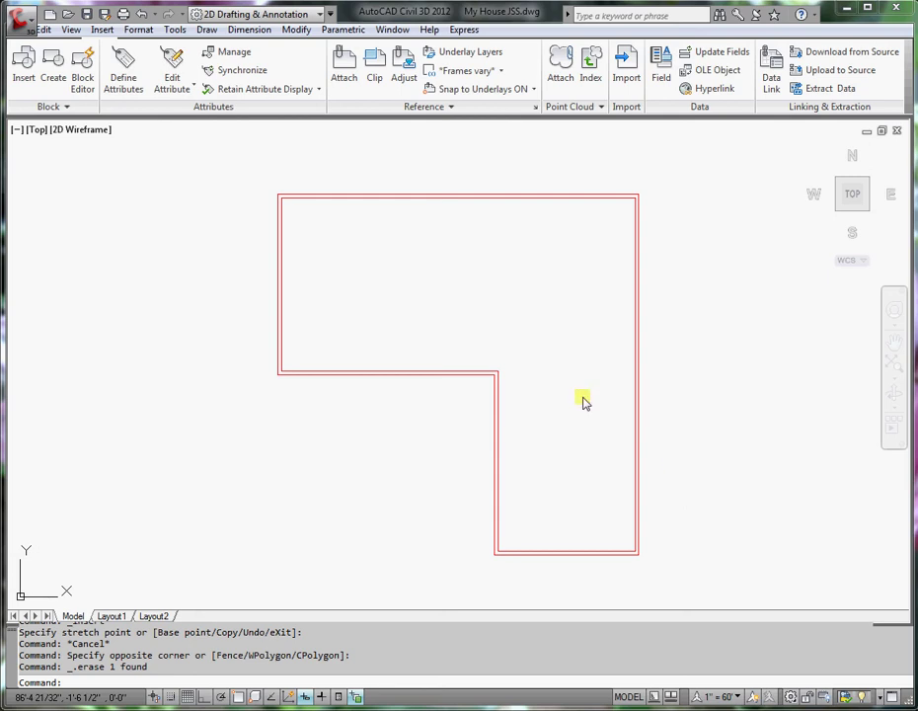
# Step: Compare the outline with the reference House Plan drawing, then return to the house outline
pyautogui.click(866, 133)
pyautogui.click(868, 135)
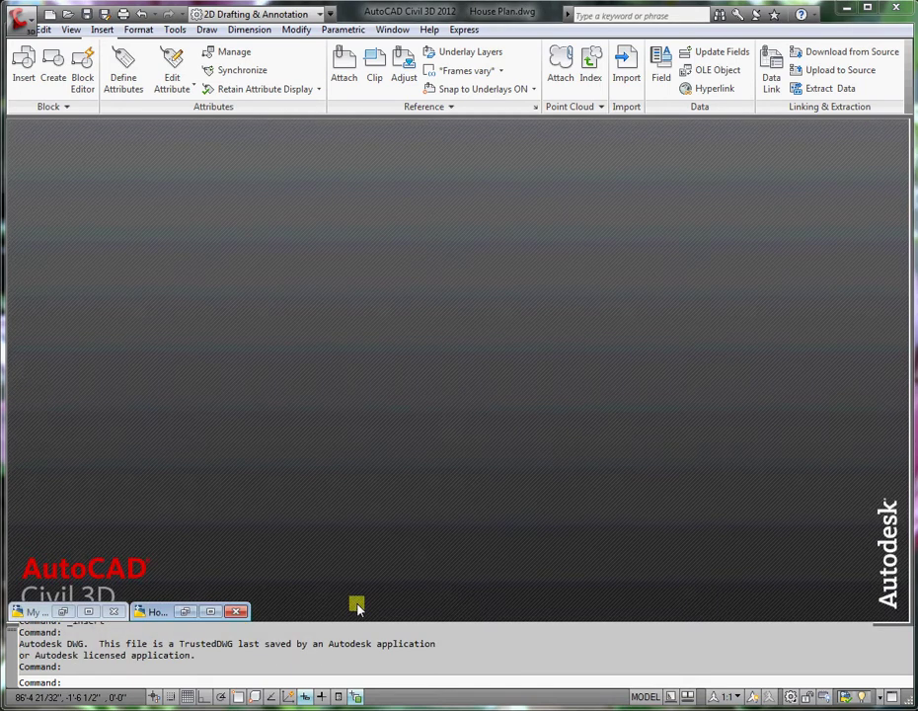
pyautogui.click(209, 612)
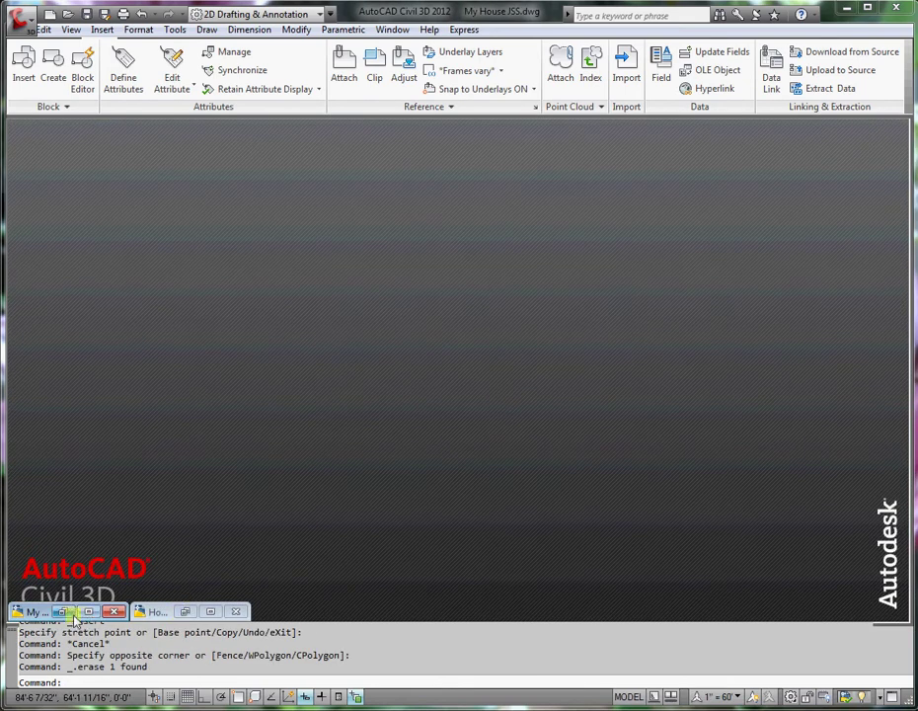
pyautogui.click(88, 611)
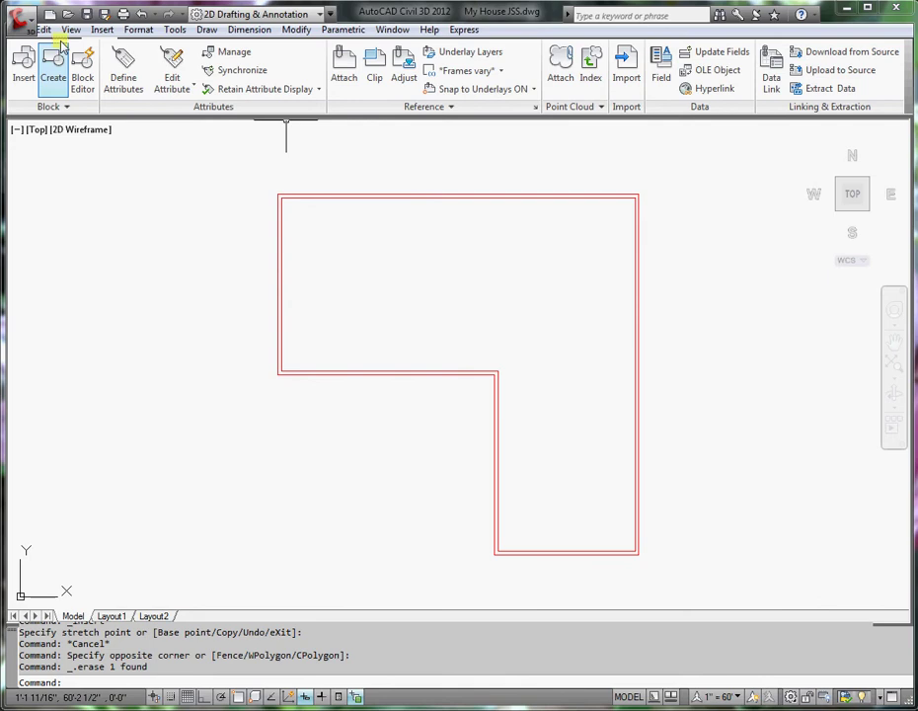
# Step: Offset the top wall 12'8 downward into the outline as a horizontal construction line
pyautogui.click(59, 33)
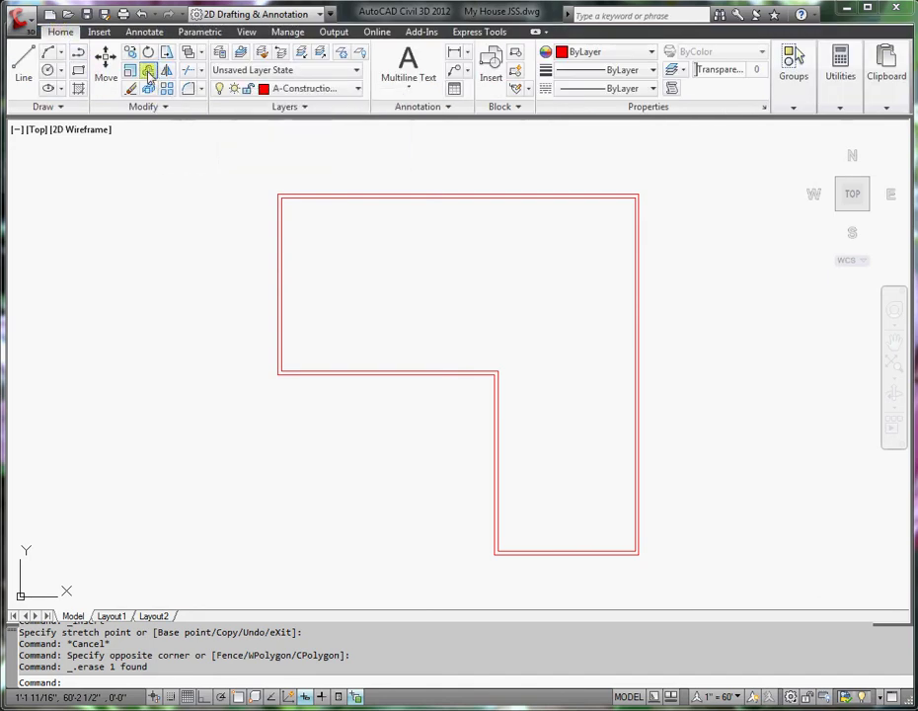
pyautogui.click(148, 74)
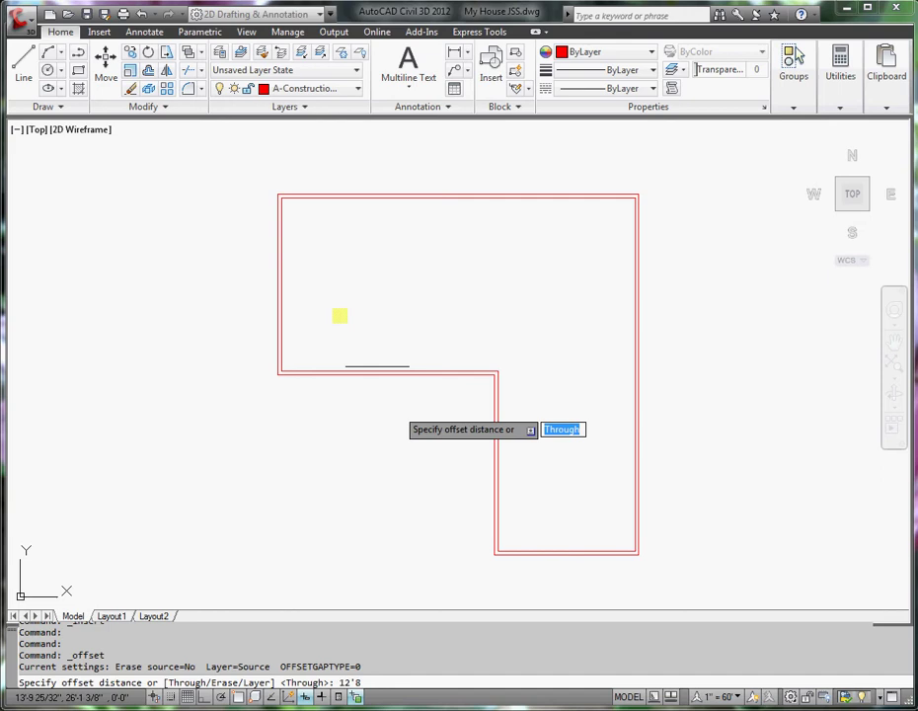
pyautogui.press('Return')
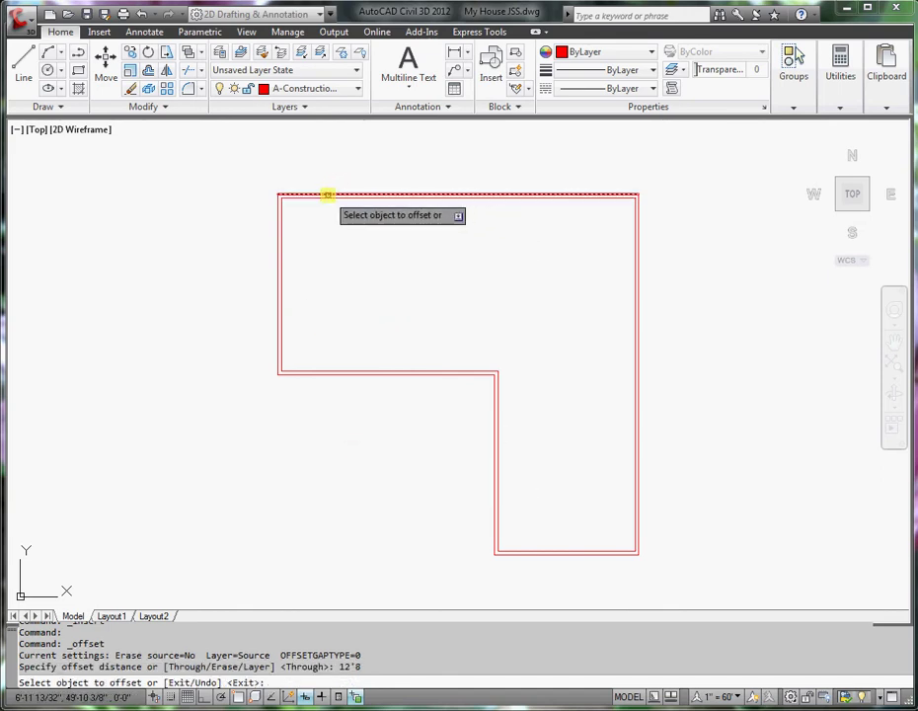
pyautogui.click(327, 195)
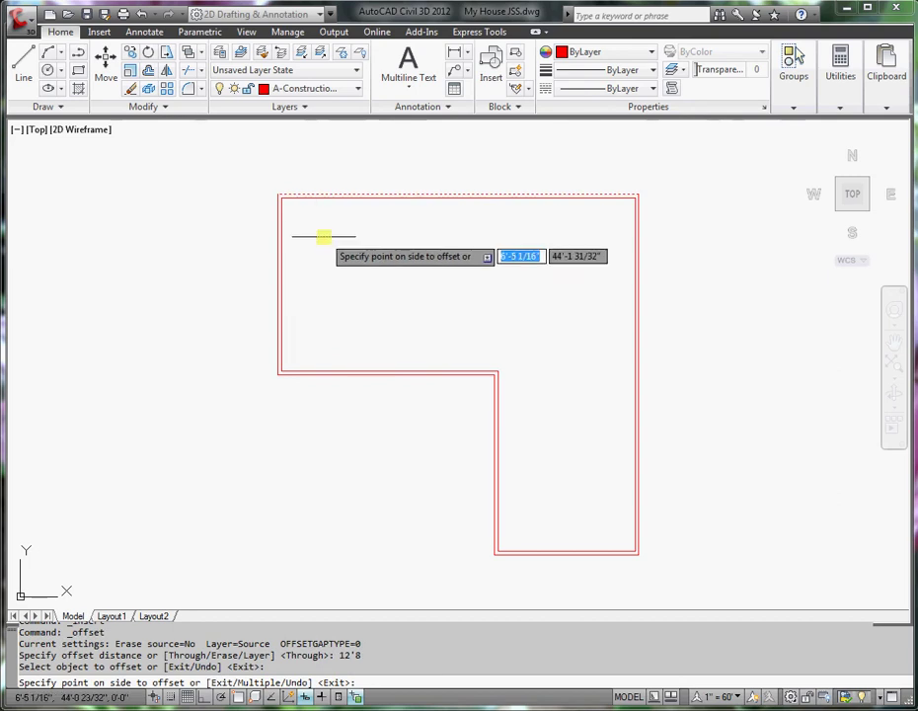
pyautogui.click(328, 263)
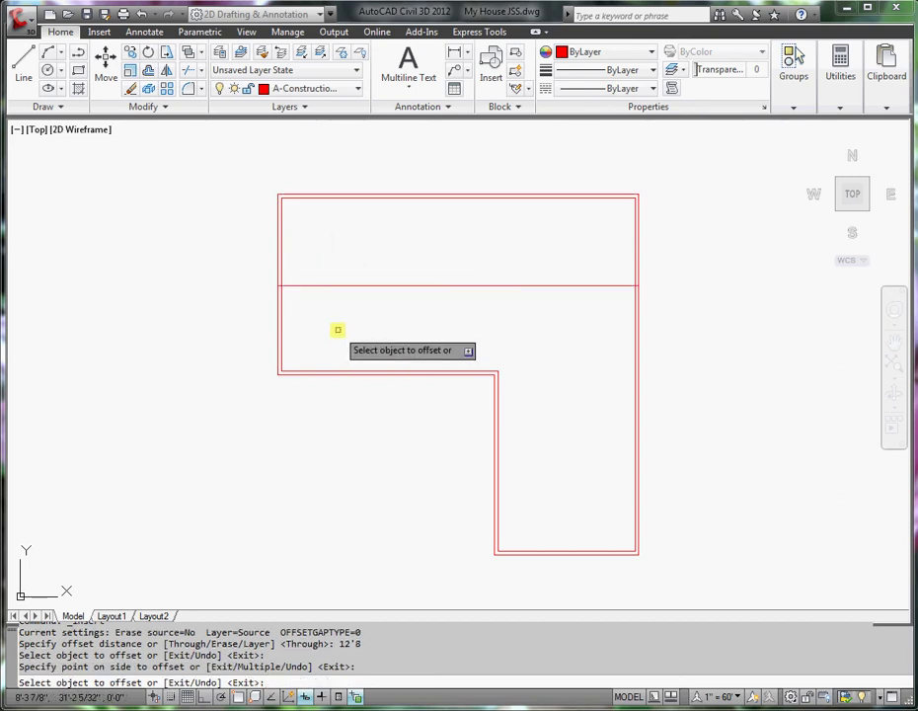
# Step: Offset the new horizontal line 4'10 downward to make a second construction line
pyautogui.press('Return')
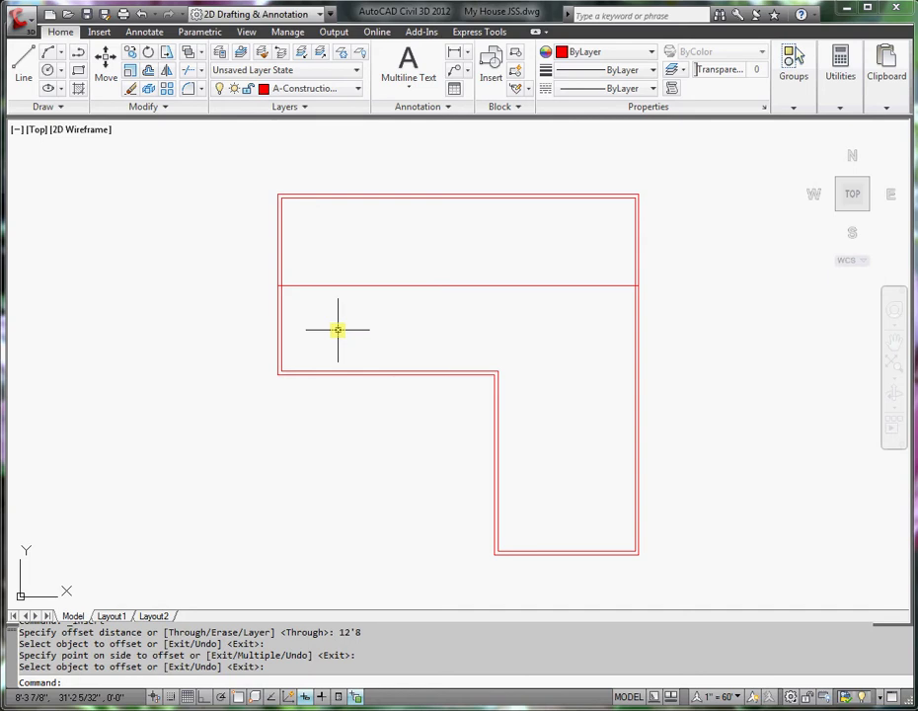
pyautogui.press('Return')
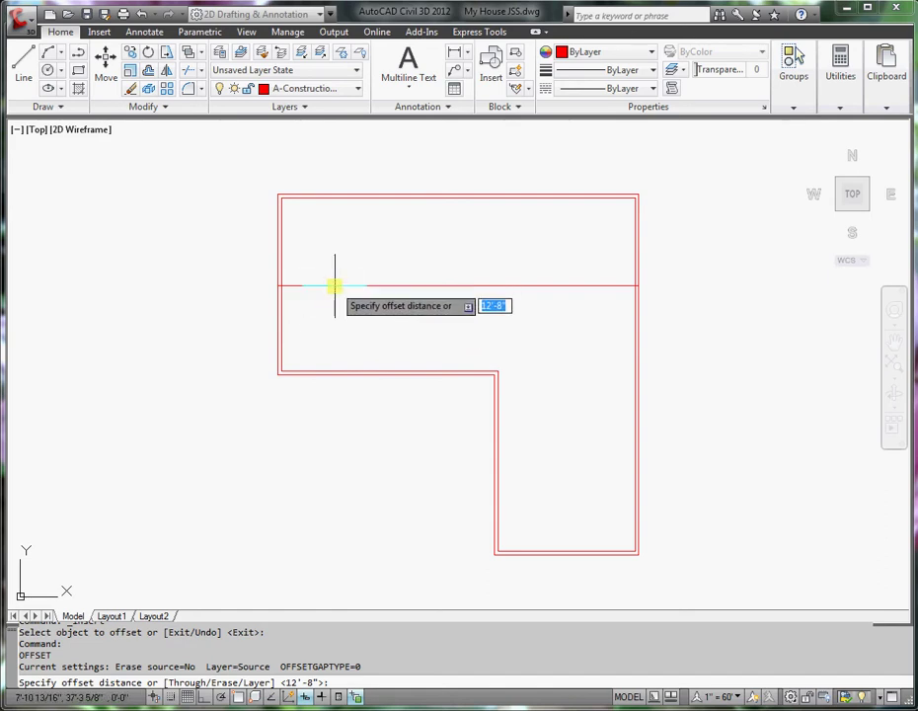
pyautogui.write("4'10")
pyautogui.press('Return')
pyautogui.click(340, 286)
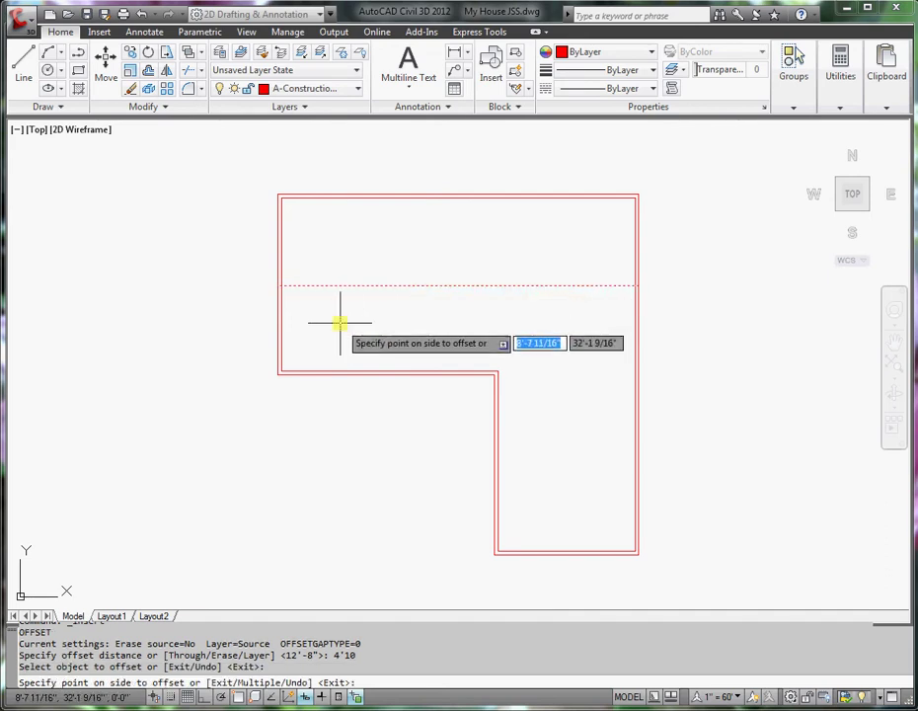
pyautogui.click(338, 318)
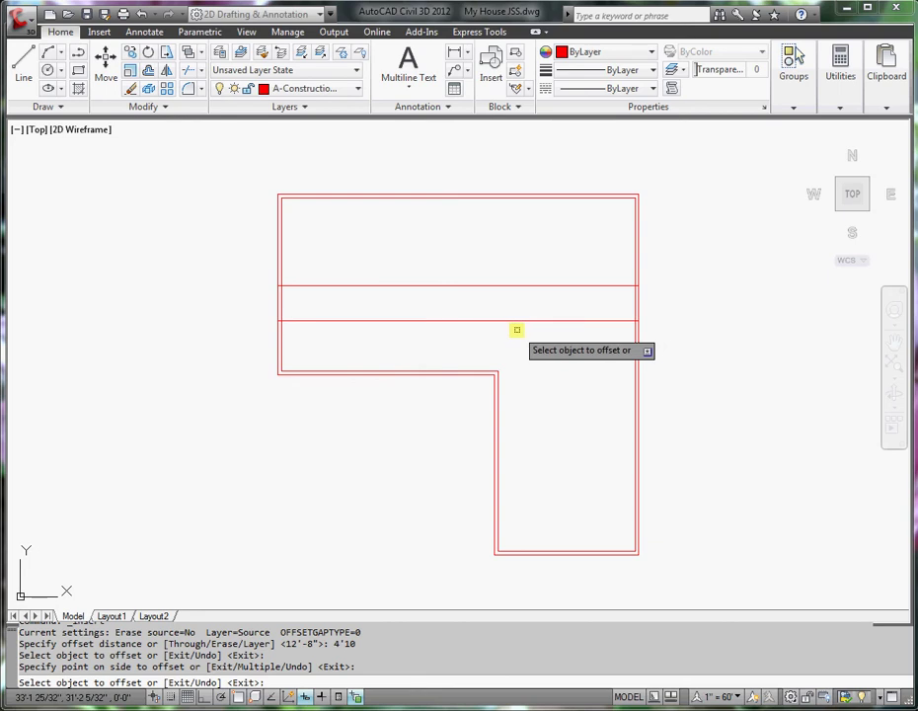
pyautogui.press('Return')
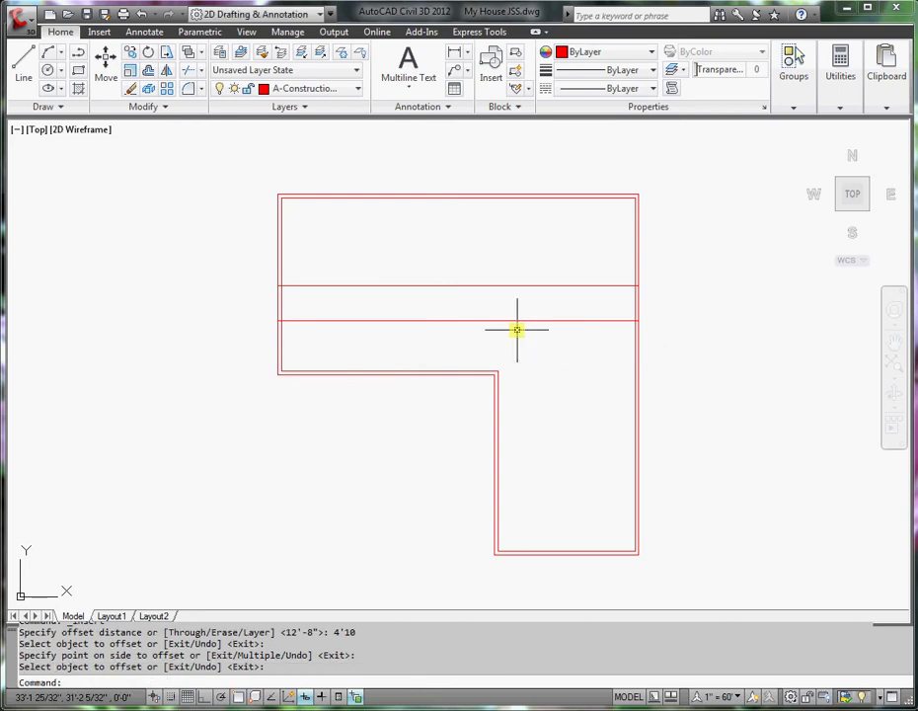
# Step: Offset the left wall 16'10 to the right as a vertical construction line
pyautogui.press('Return')
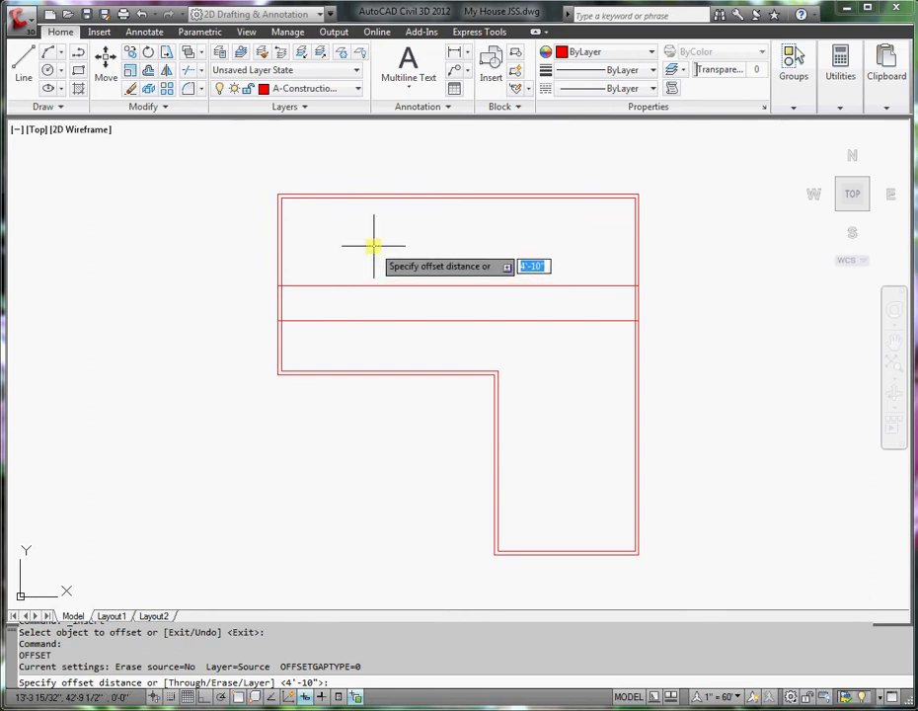
pyautogui.write('16')
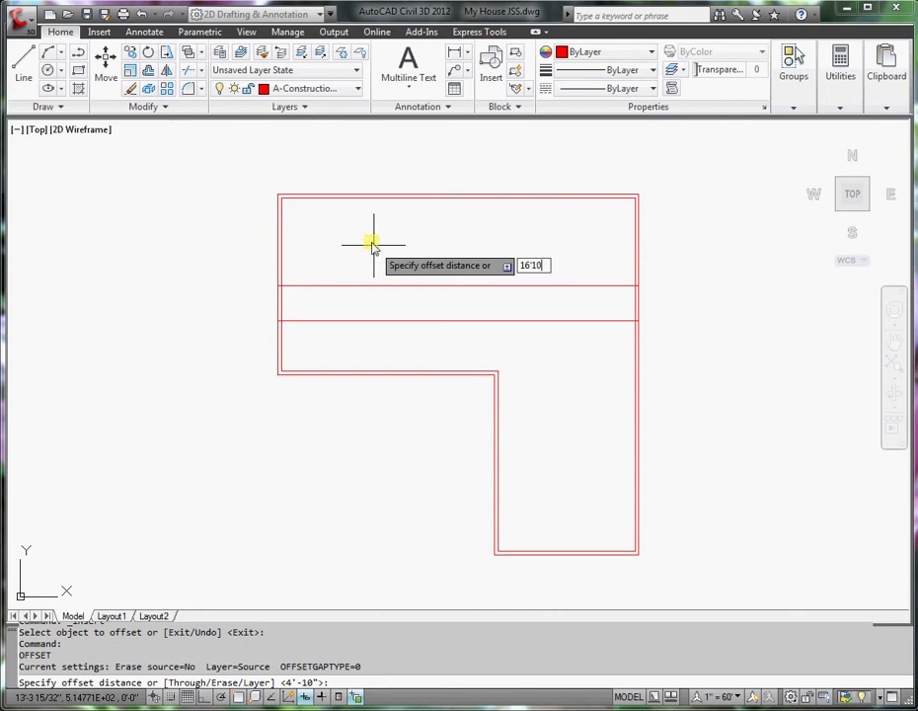
pyautogui.press('Return')
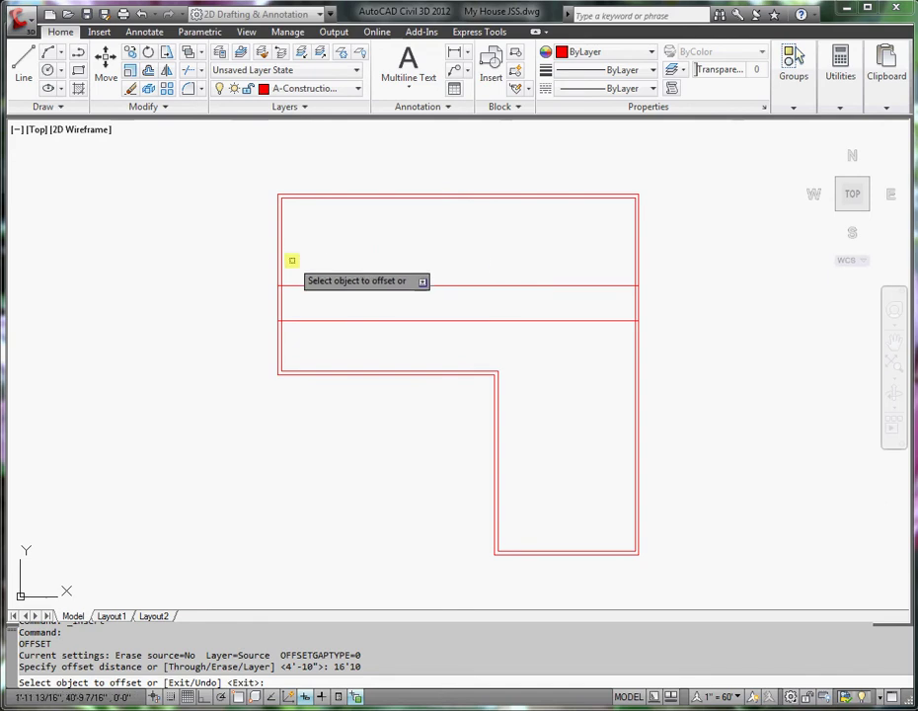
pyautogui.click(277, 243)
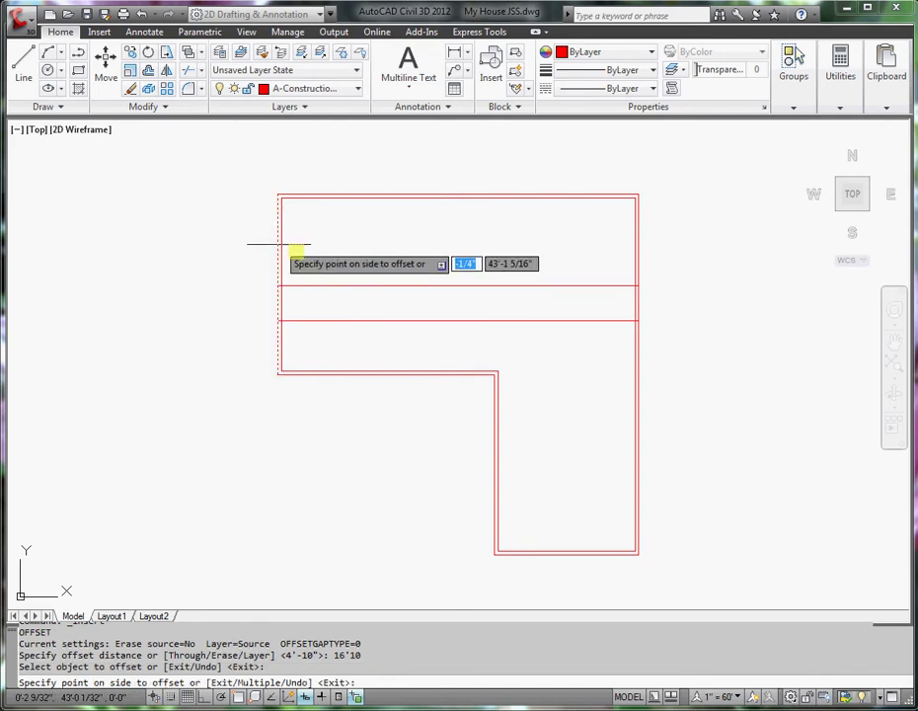
pyautogui.click(411, 244)
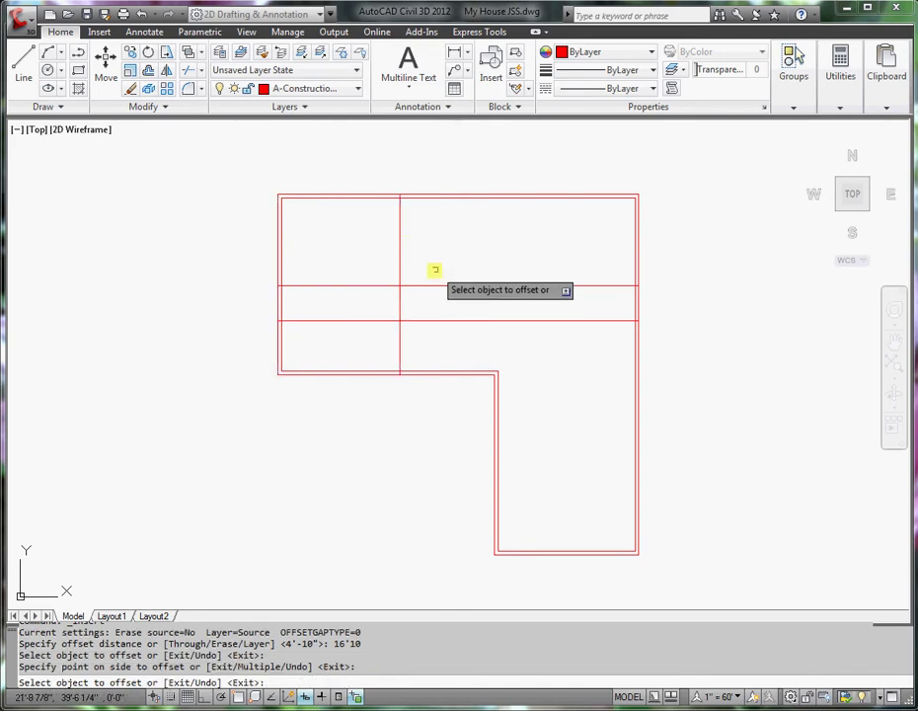
pyautogui.press('Return')
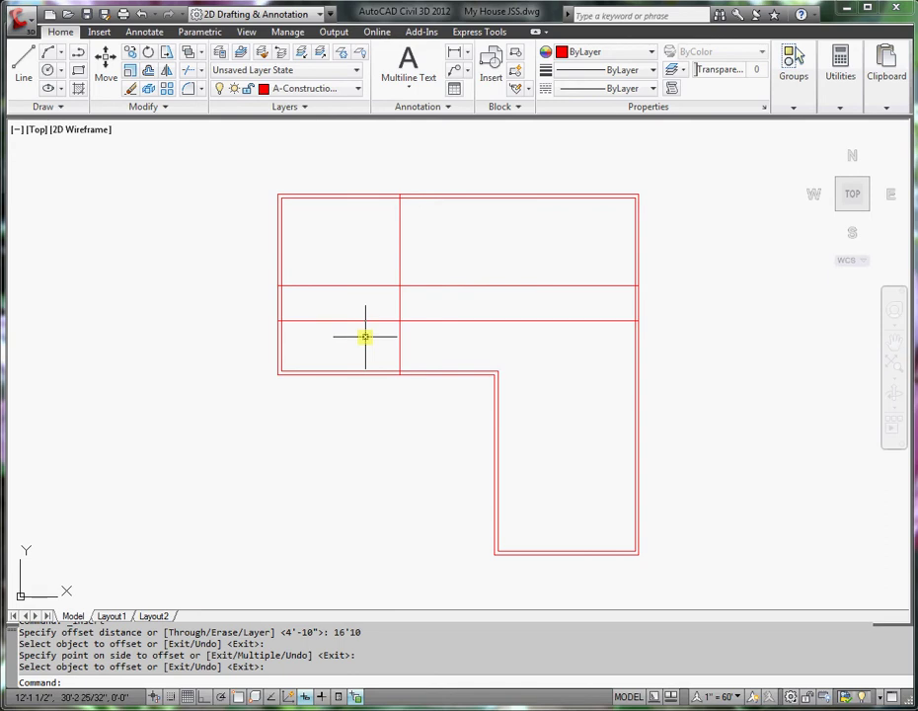
# Step: Offset the left wall 12'9 to the right for another vertical construction line
pyautogui.press('Return')
pyautogui.press('Return')
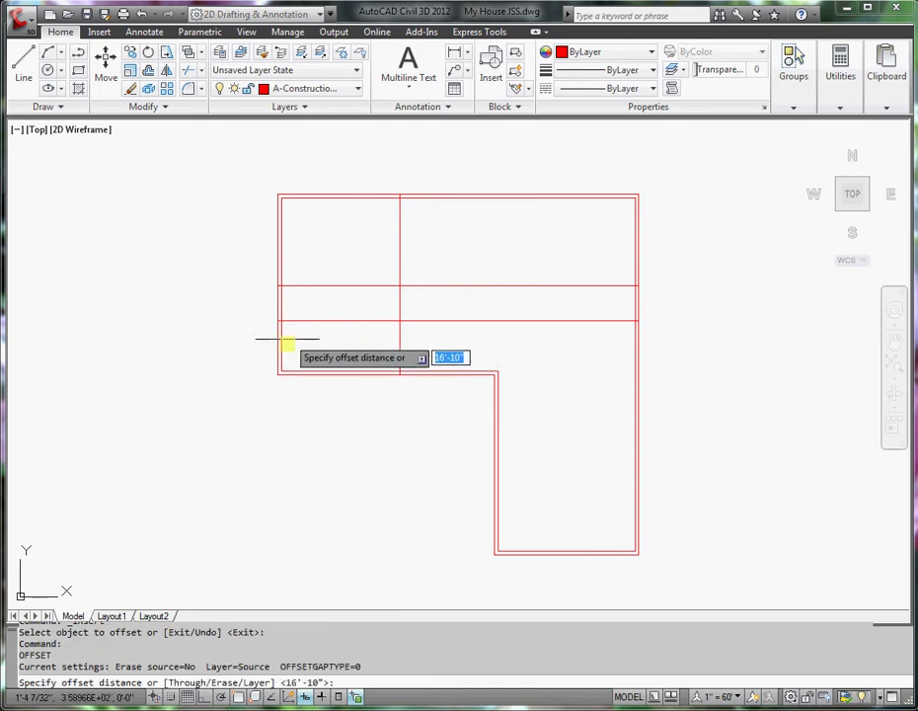
pyautogui.write("12'9")
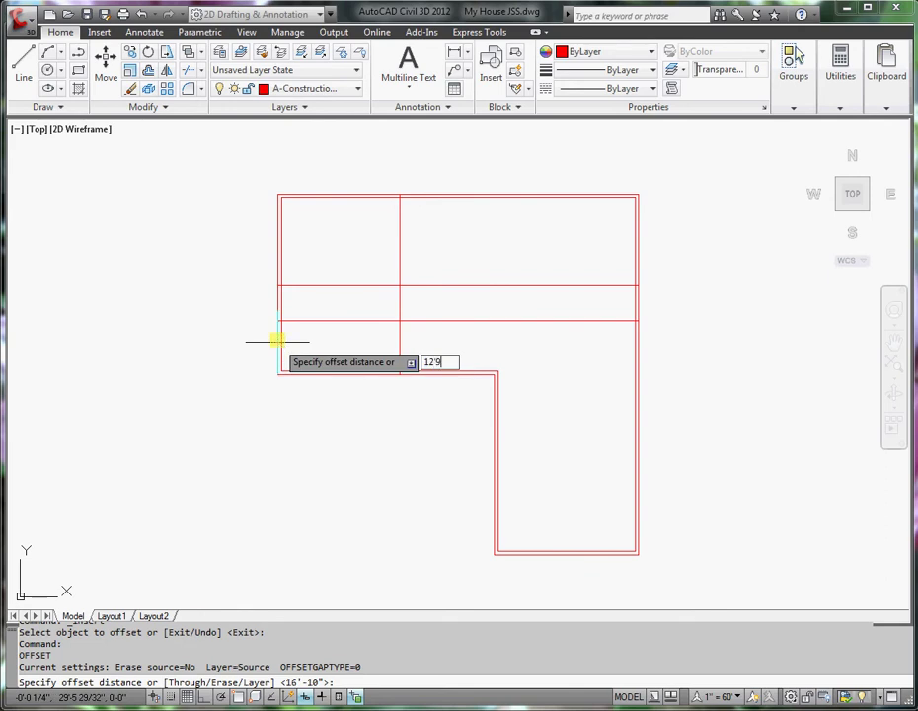
pyautogui.press('Return')
pyautogui.click(280, 343)
pyautogui.click(340, 343)
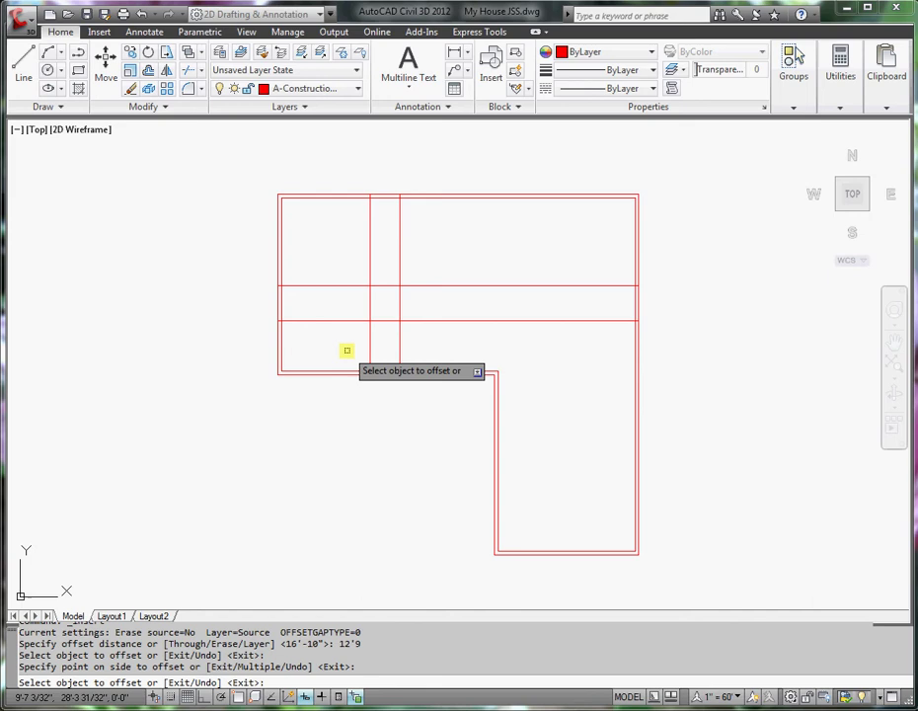
pyautogui.press('Return')
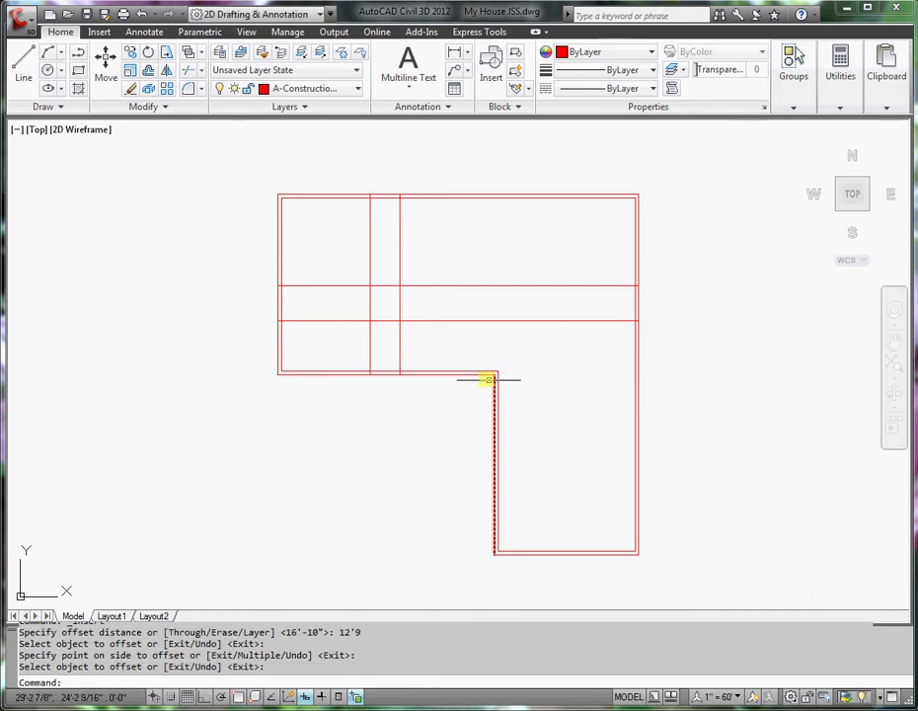
# Step: Bring up House Plan.dwg to check its interior wall layout, then minimize it again
pyautogui.click(862, 131)
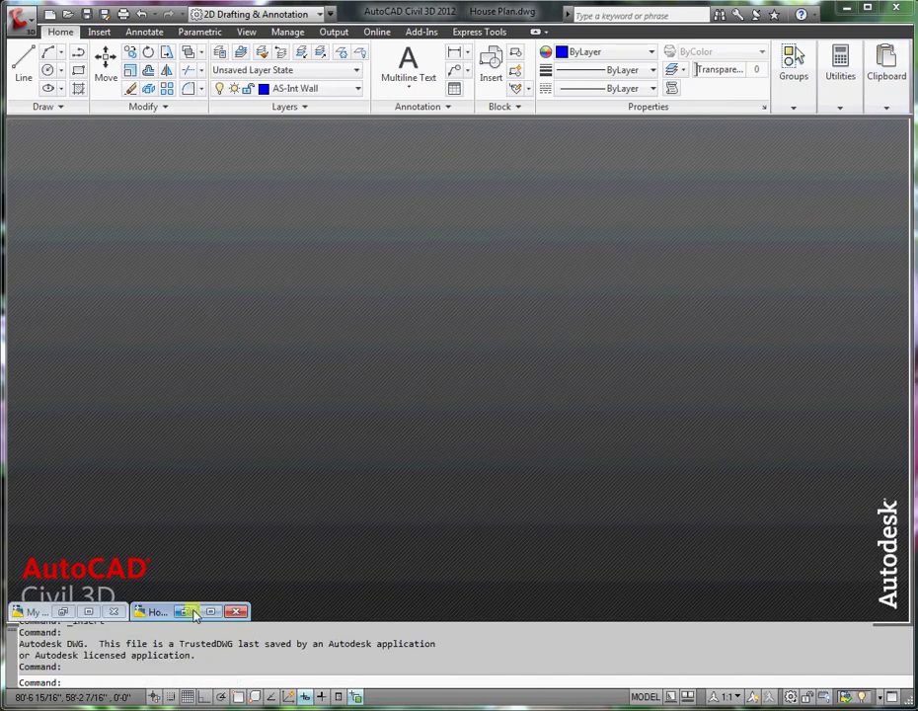
pyautogui.click(188, 612)
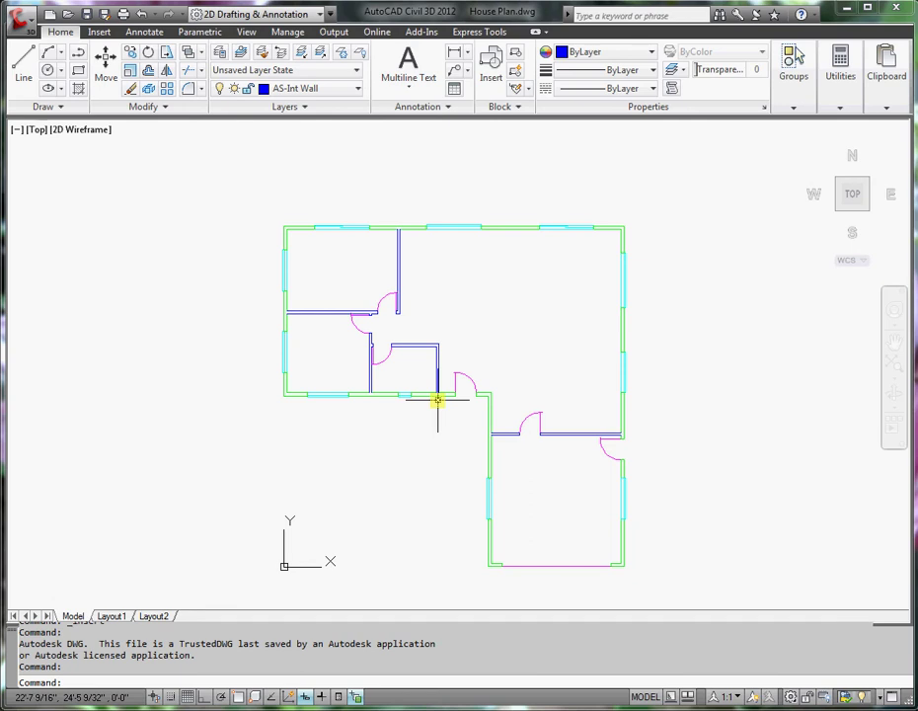
pyautogui.click(860, 137)
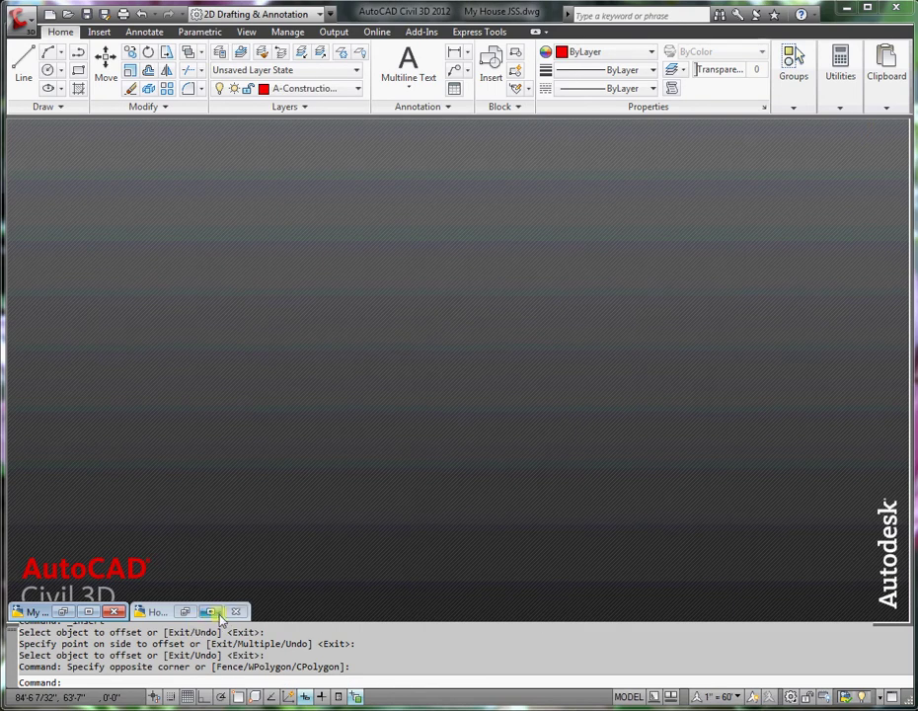
# Step: Offset the lower wing's left wall 7'5 to the left as a new vertical line
pyautogui.click(87, 612)
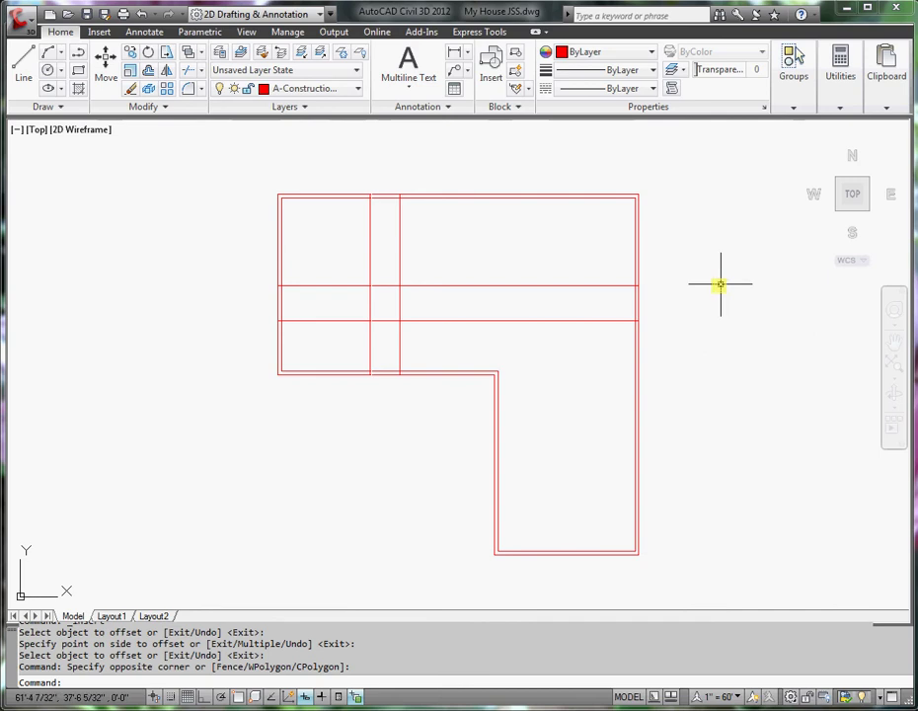
pyautogui.click(149, 77)
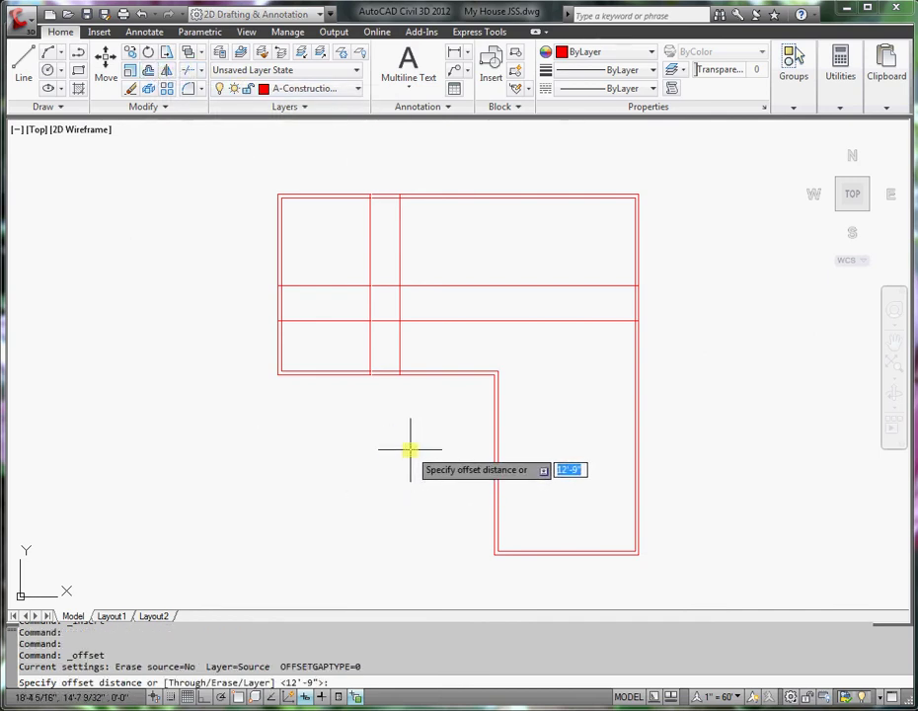
pyautogui.write("7'5")
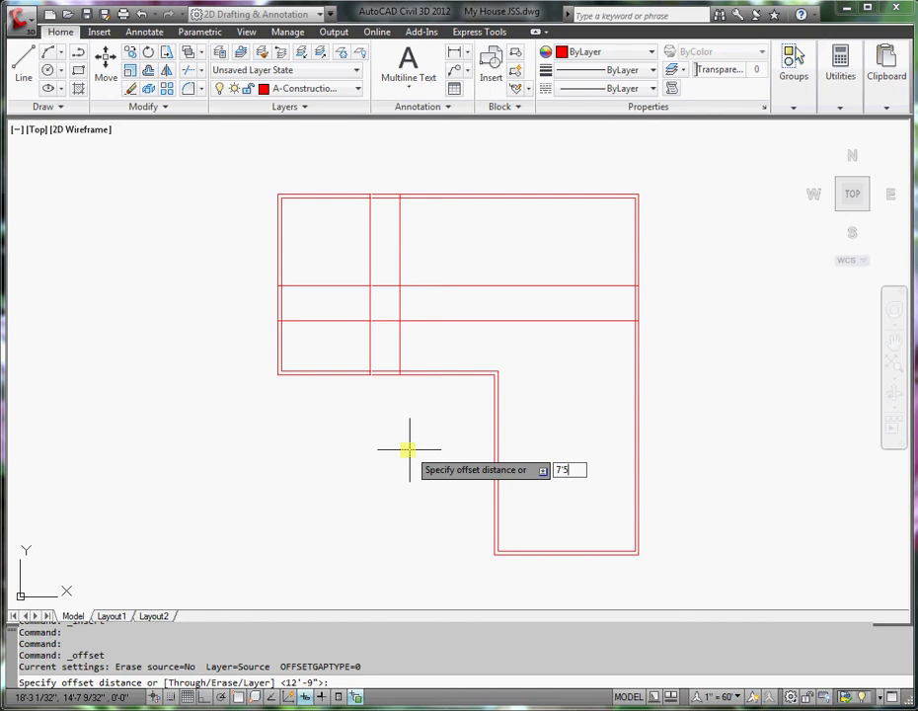
pyautogui.press('Return')
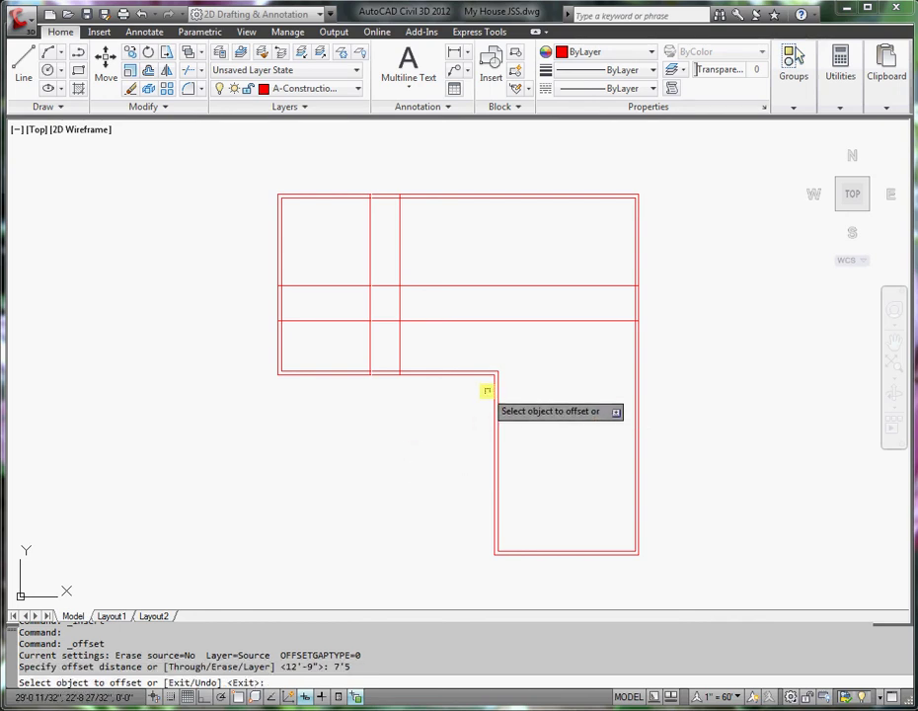
pyautogui.click(493, 388)
pyautogui.click(444, 399)
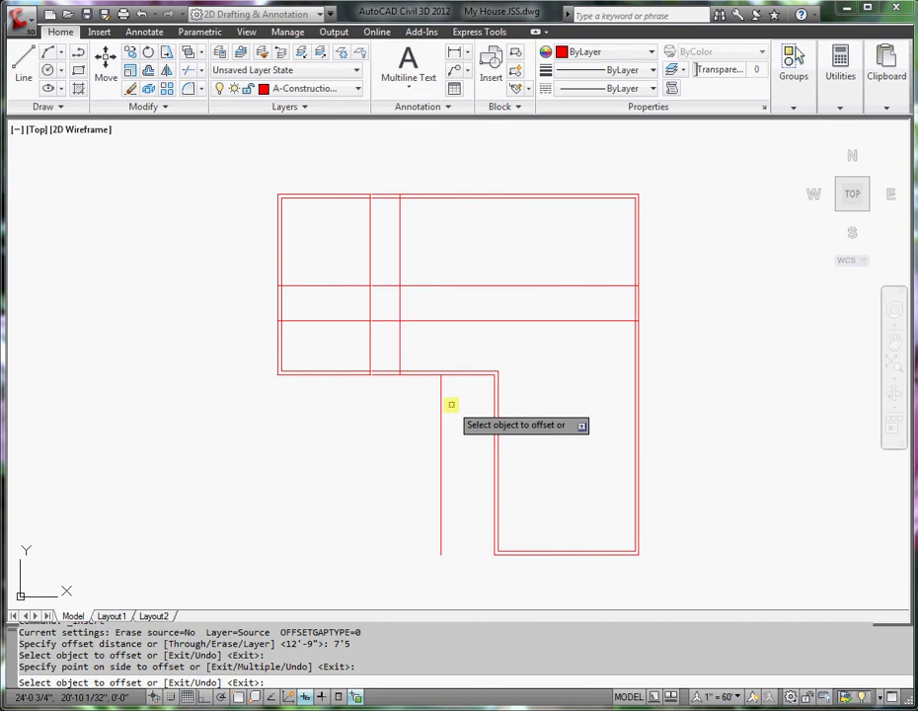
pyautogui.press('Return')
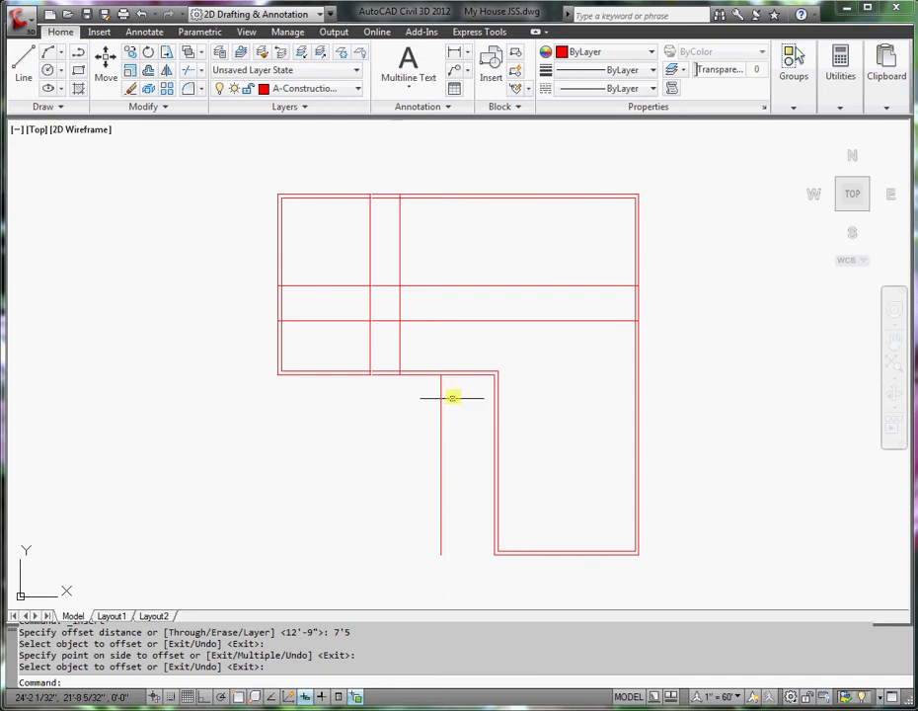
# Step: Draw a line from the offset line's top endpoint perpendicular to the horizontal construction line
pyautogui.click(430, 372)
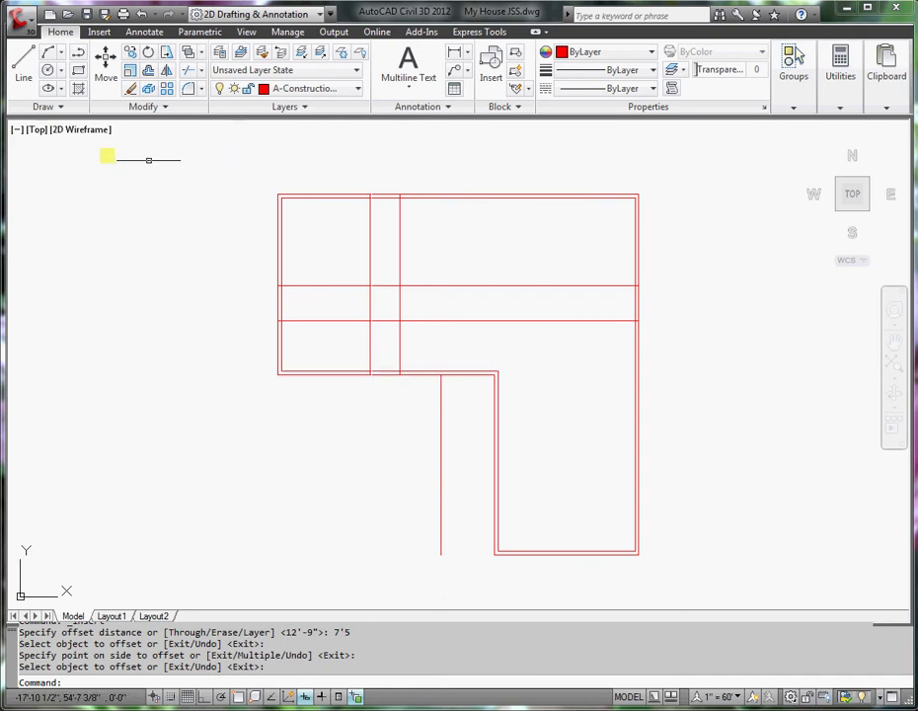
pyautogui.click(24, 67)
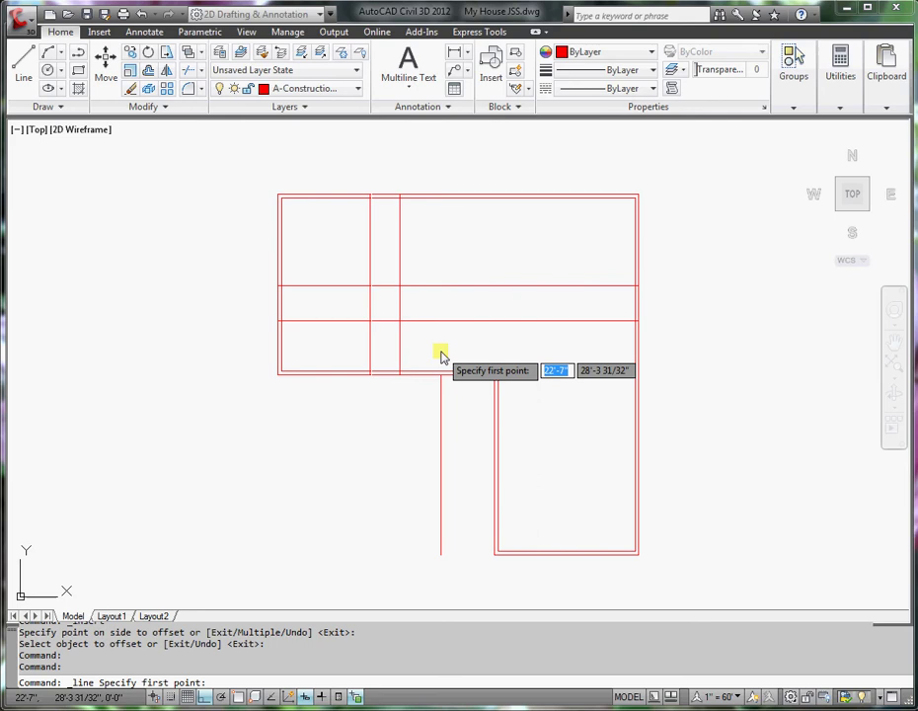
pyautogui.keyDown('shift'); pyautogui.rightClick(441, 354); pyautogui.keyUp('shift')
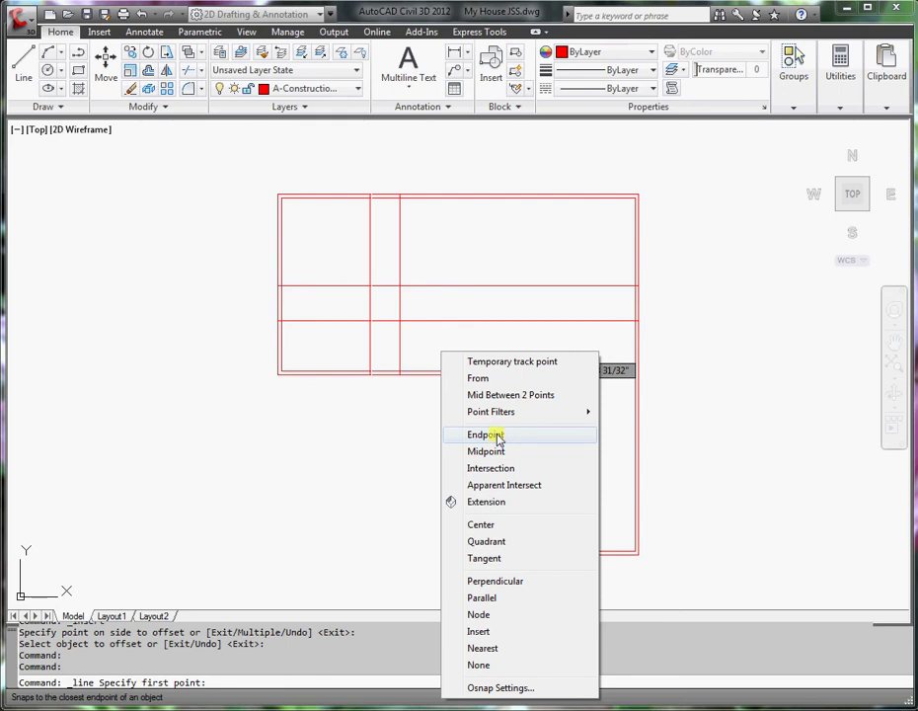
pyautogui.click(497, 436)
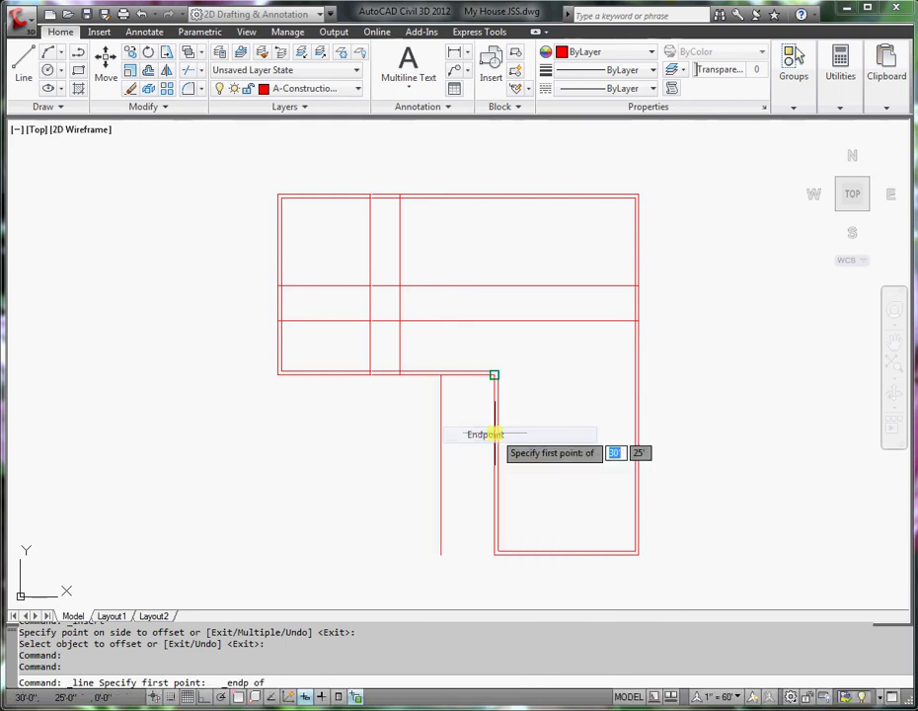
pyautogui.click(440, 375)
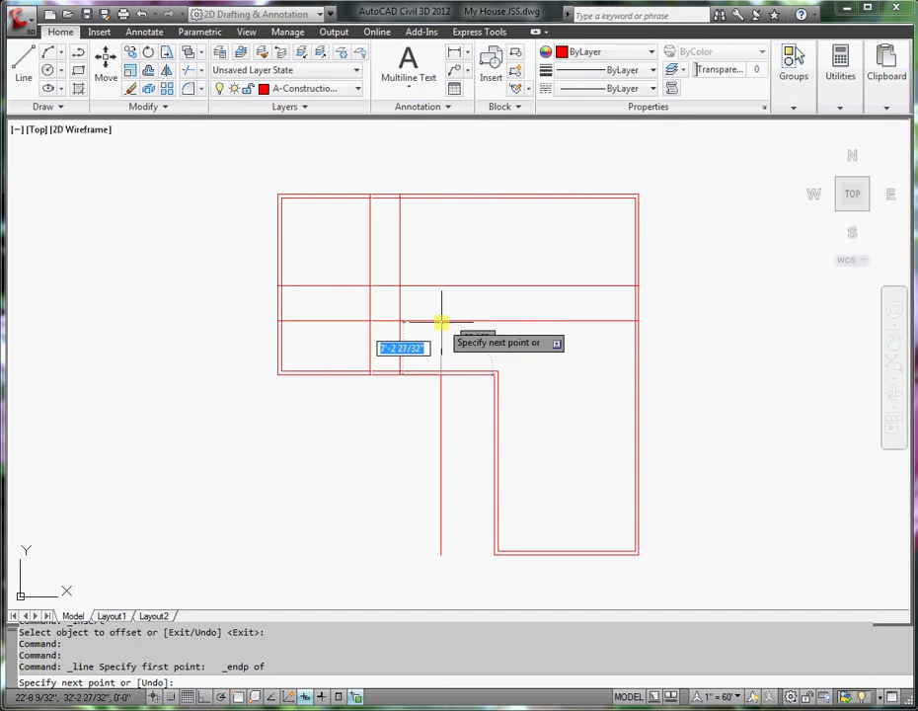
pyautogui.keyDown('shift'); pyautogui.rightClick(443, 328); pyautogui.keyUp('shift')
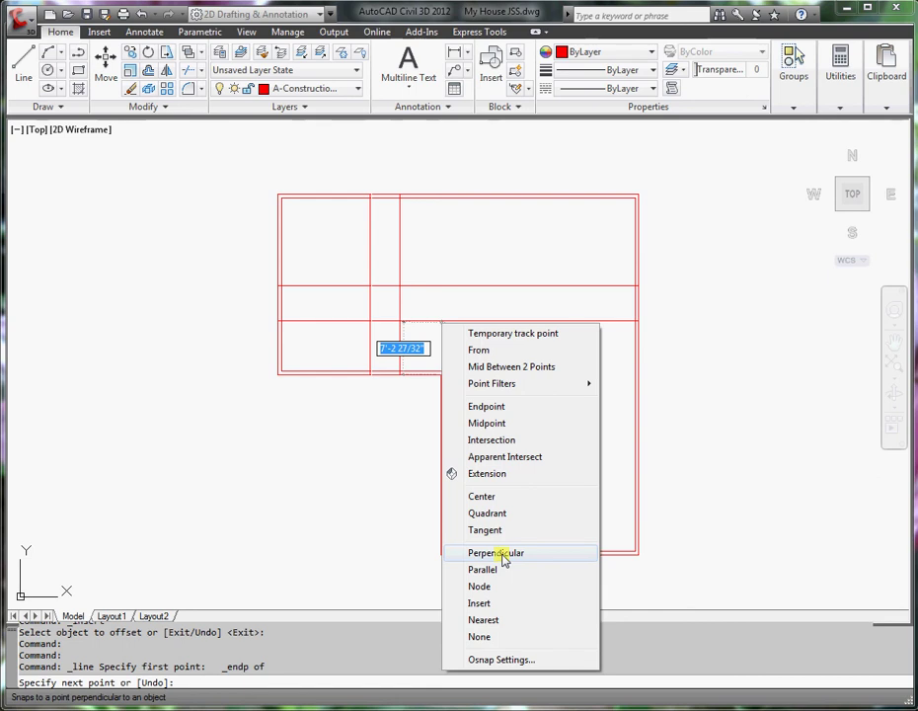
pyautogui.click(495, 553)
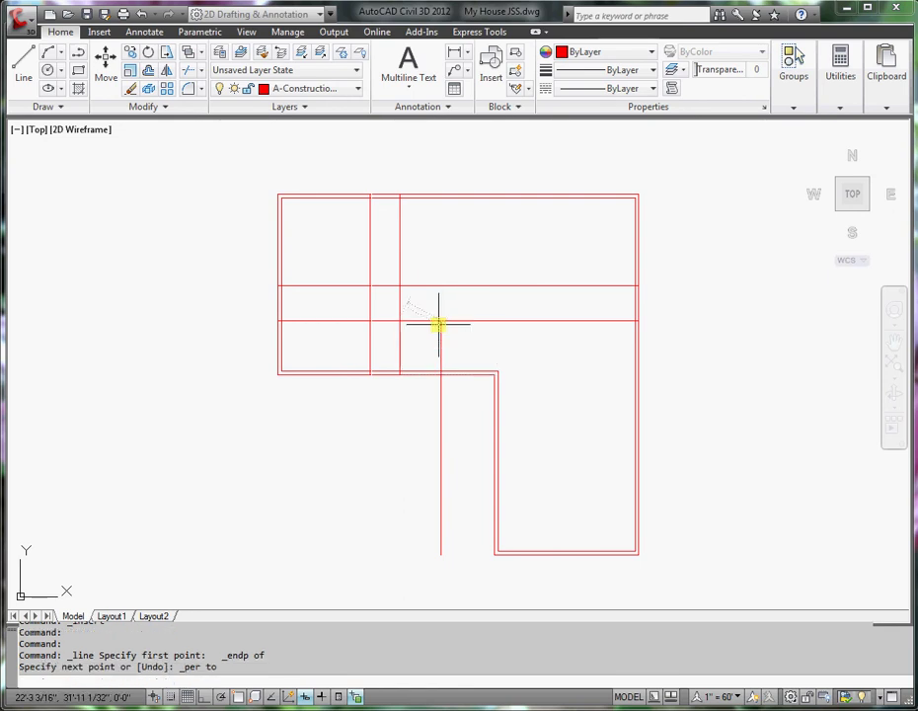
pyautogui.click(437, 324)
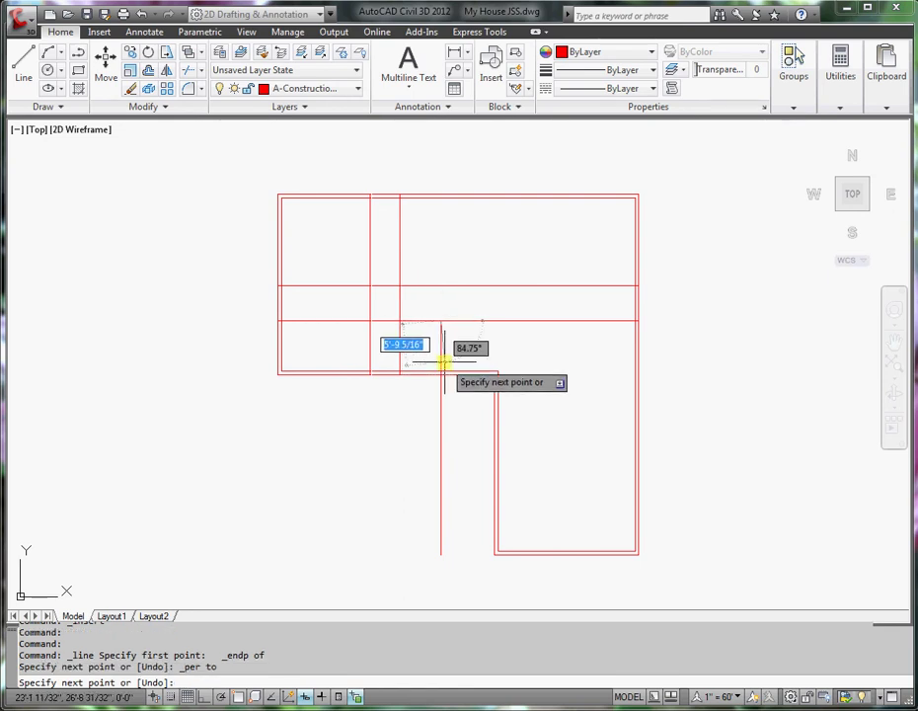
pyautogui.press('Return')
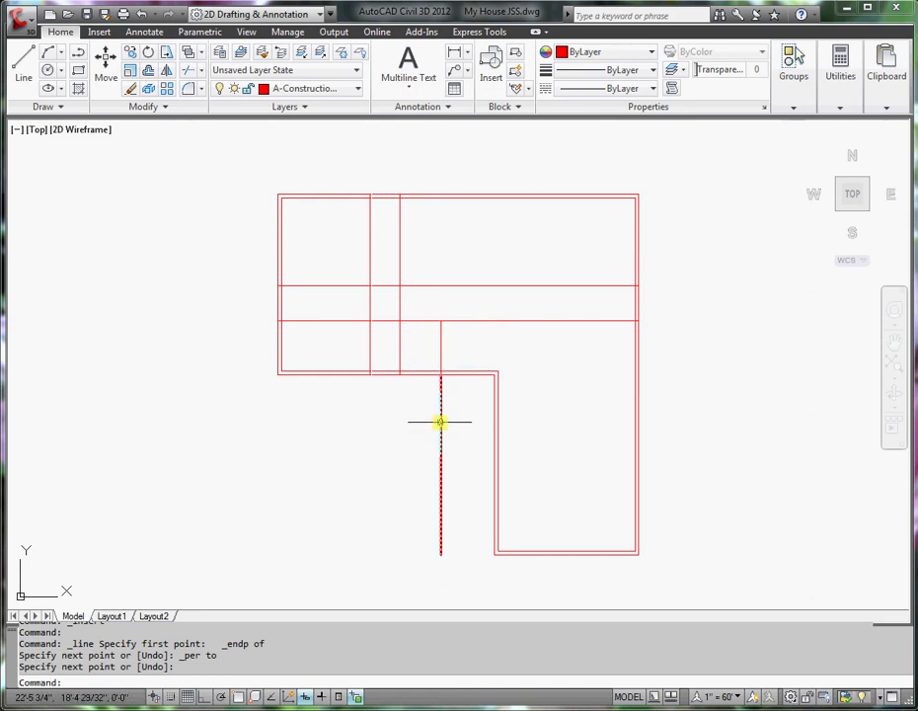
# Step: Erase the long 7'5 vertical offset line, leaving the short wall segment
pyautogui.moveTo(440, 422)
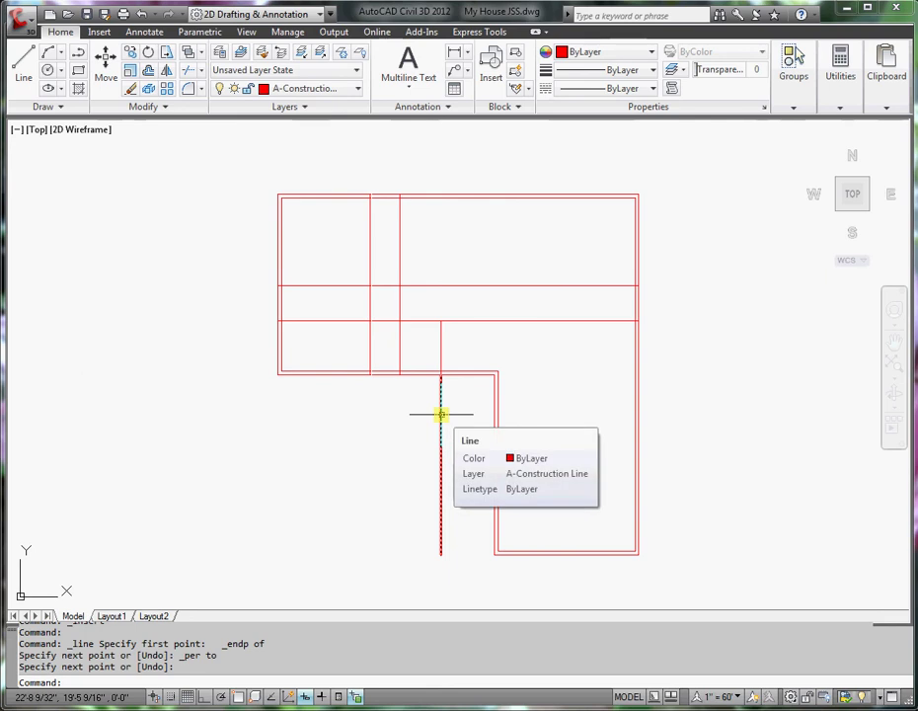
pyautogui.click(129, 88)
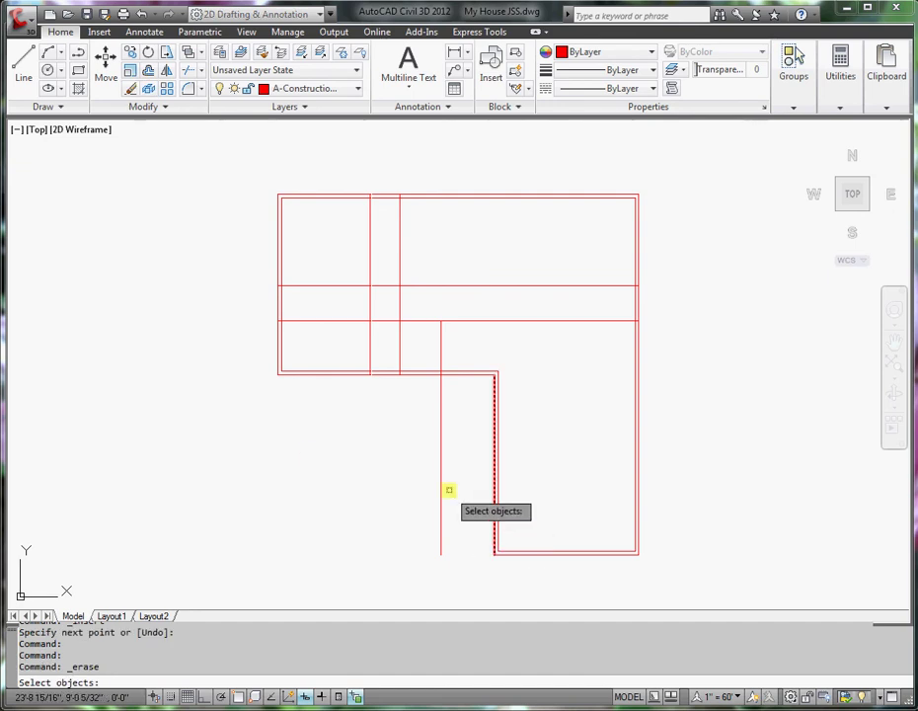
pyautogui.click(442, 434)
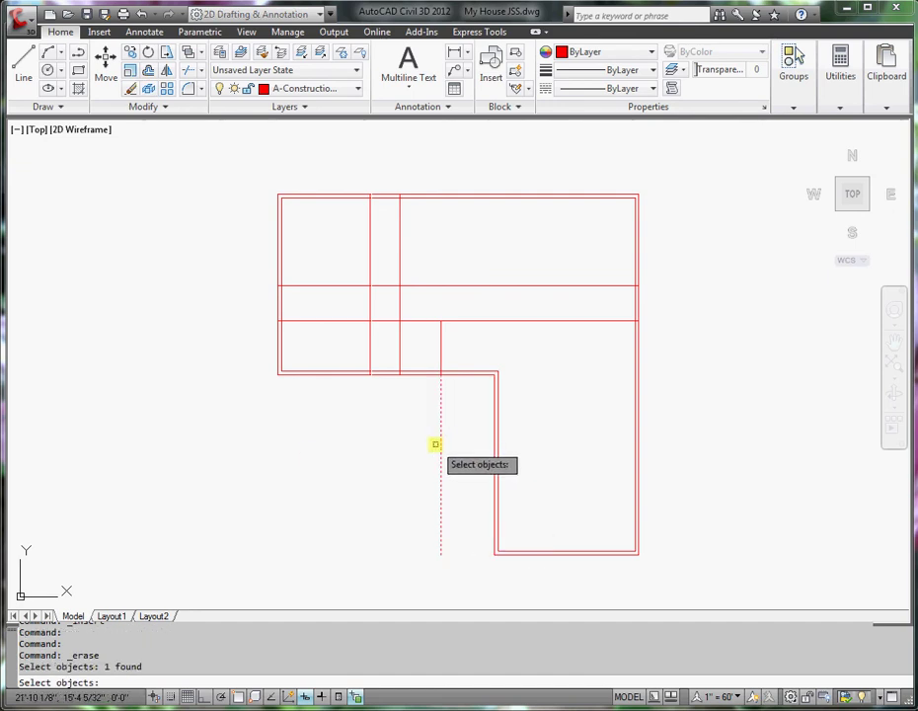
pyautogui.press('Return')
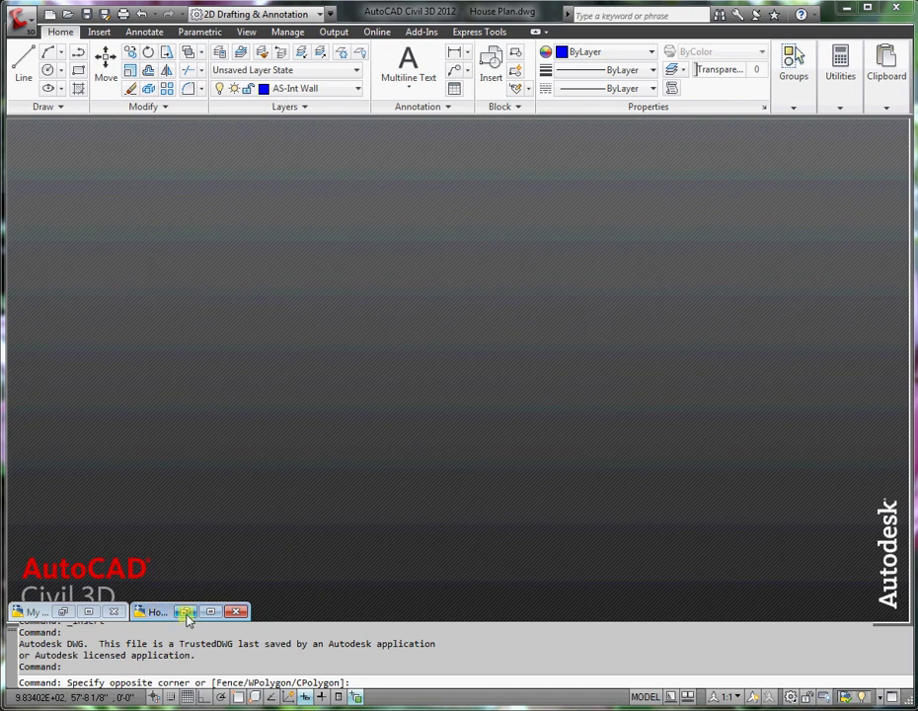
pyautogui.click(210, 612)
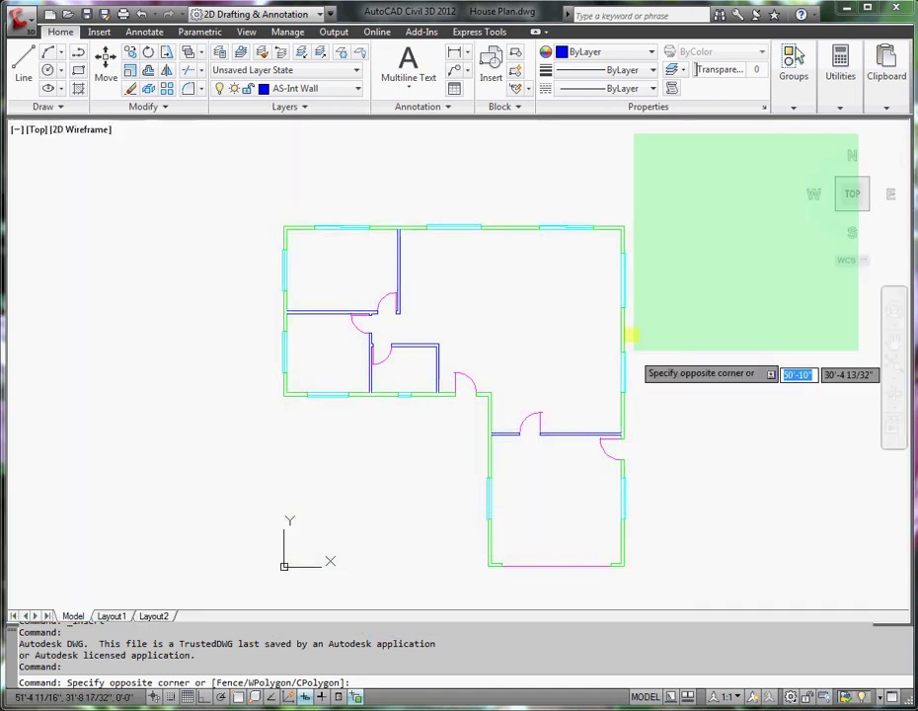
pyautogui.click(624, 340)
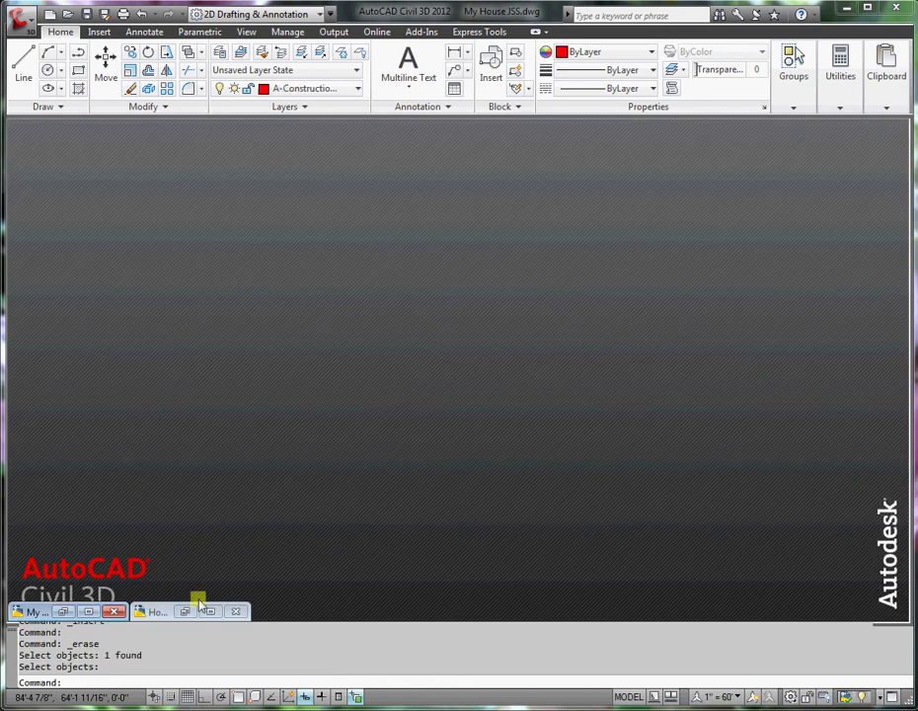
# Step: Offset the upper wing's bottom wall 5'7 downward as a new horizontal line
pyautogui.click(87, 614)
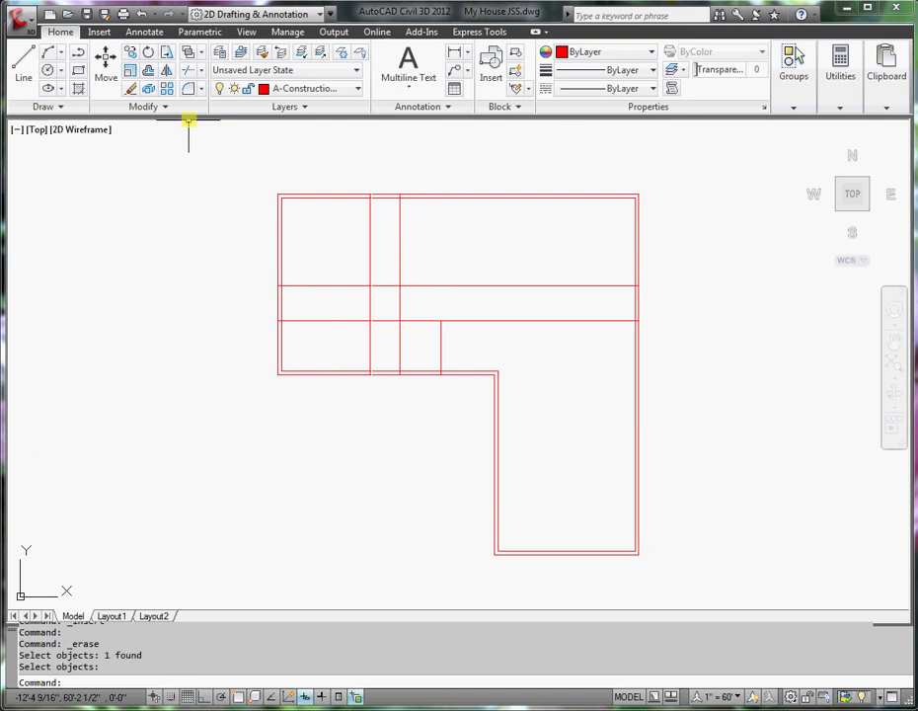
pyautogui.click(149, 71)
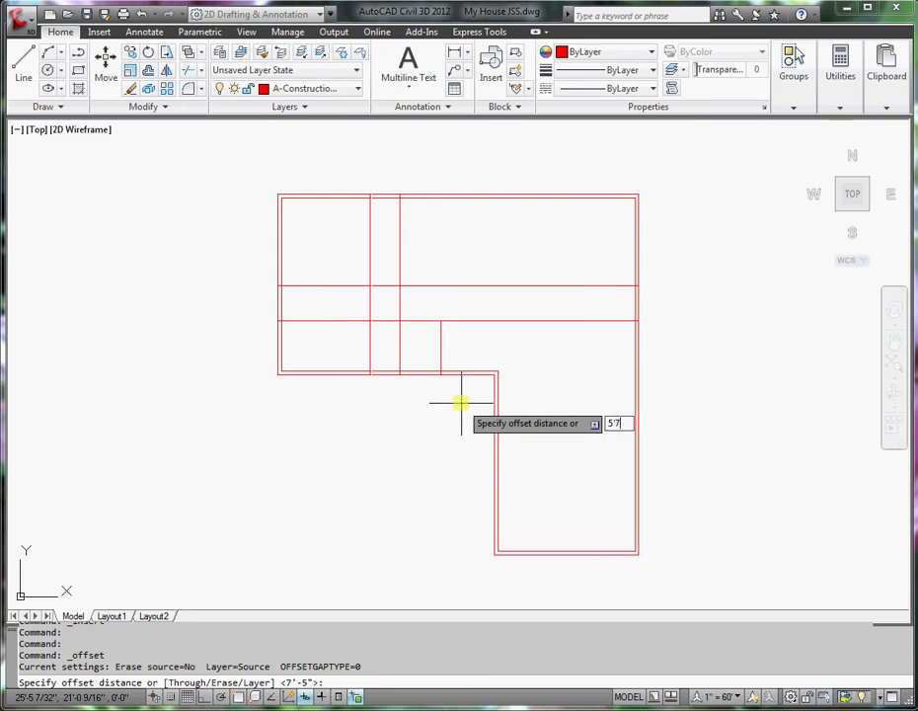
pyautogui.write("5'7")
pyautogui.press('Return')
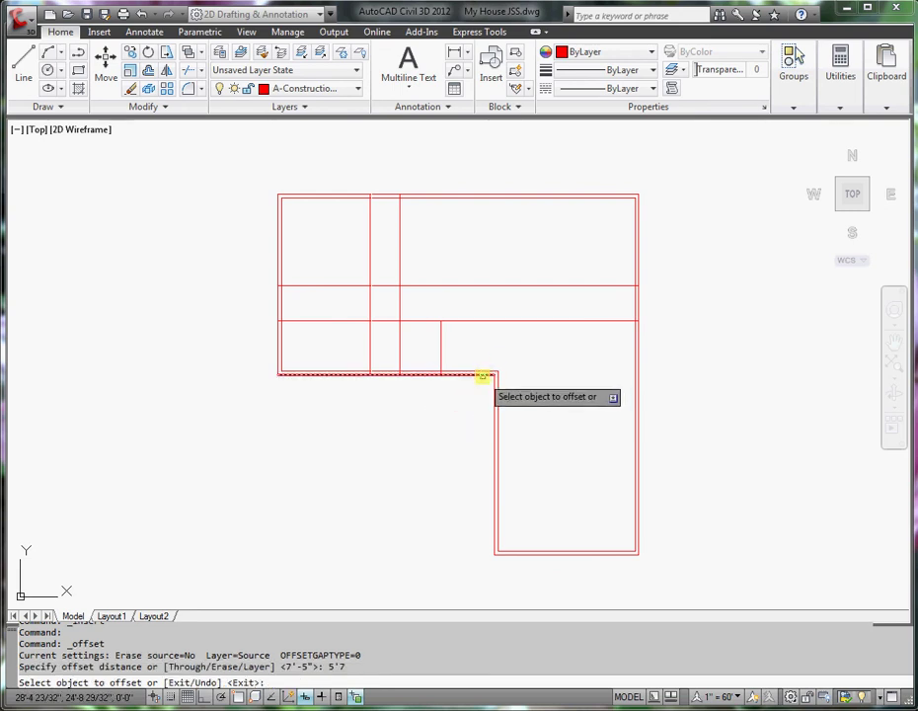
pyautogui.click(481, 376)
pyautogui.click(475, 406)
pyautogui.press('Return')
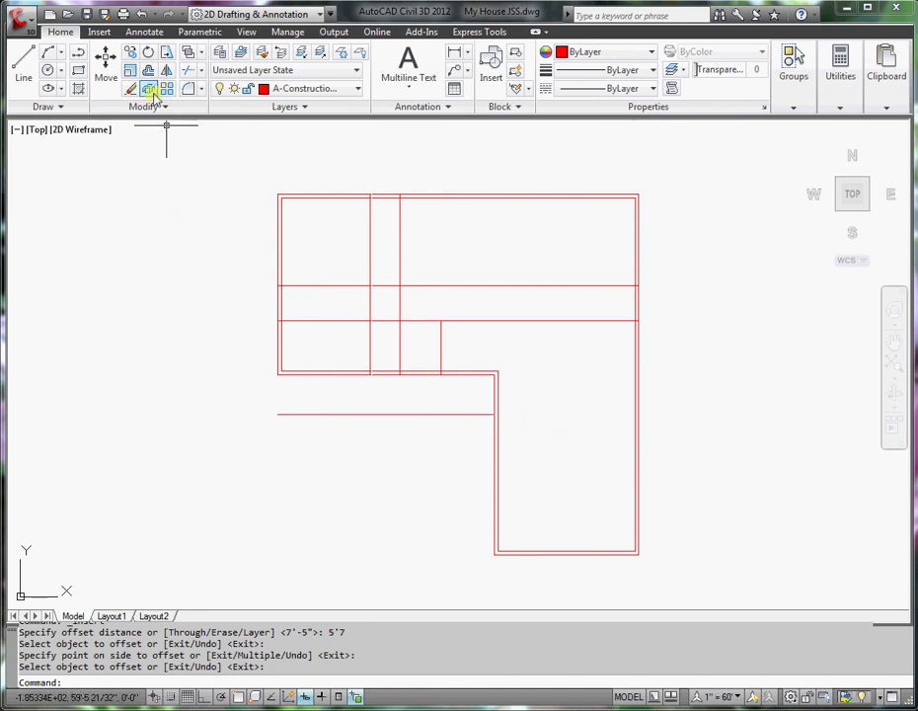
# Step: Move the 5'7 line from its left endpoint onto the garage wing's left wall endpoint
pyautogui.click(105, 63)
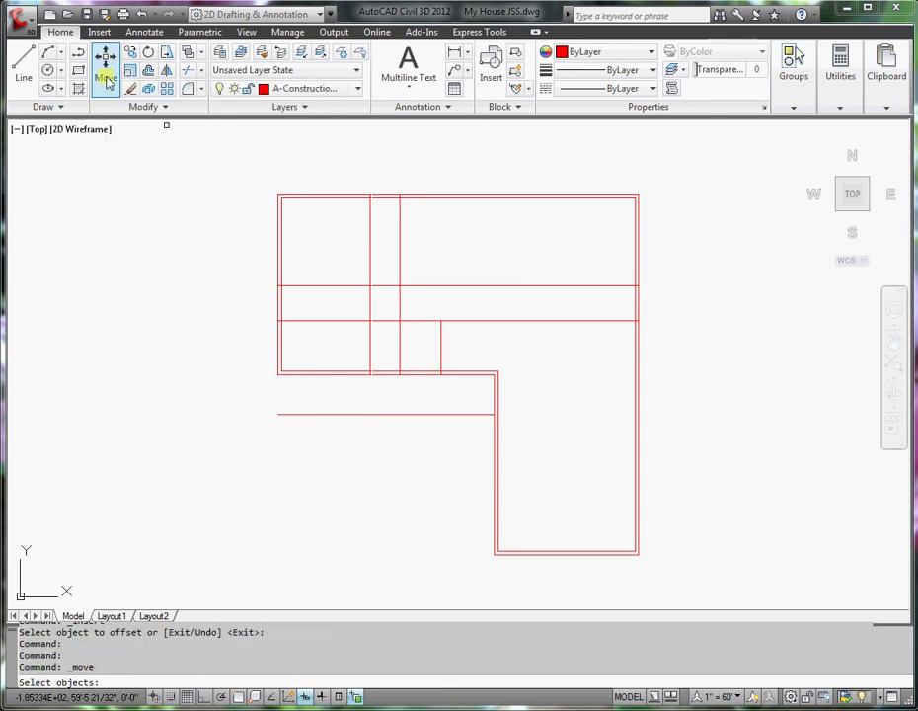
pyautogui.click(357, 414)
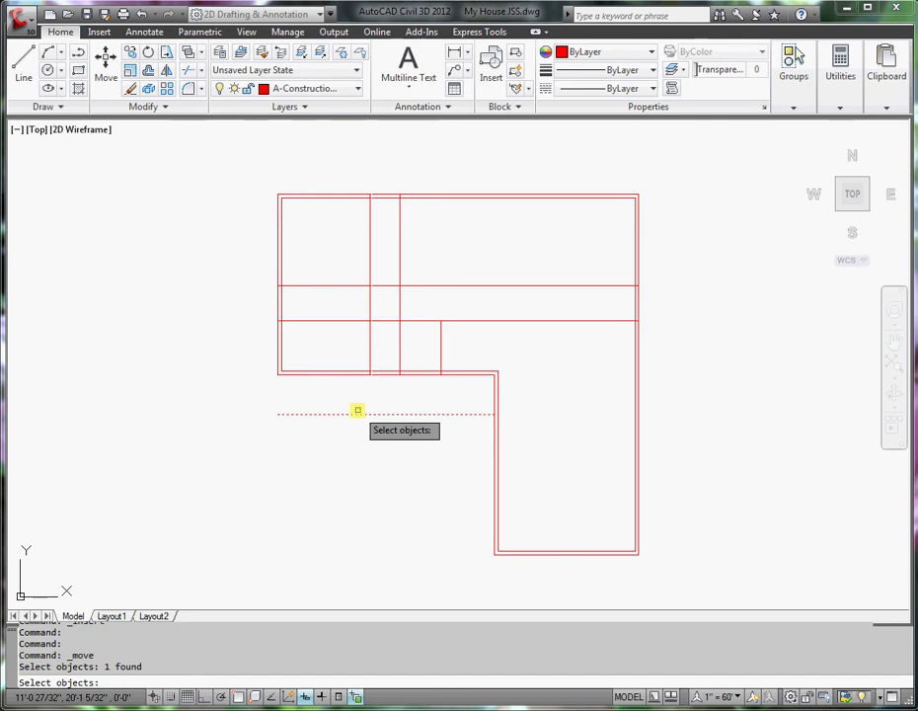
pyautogui.press('Return')
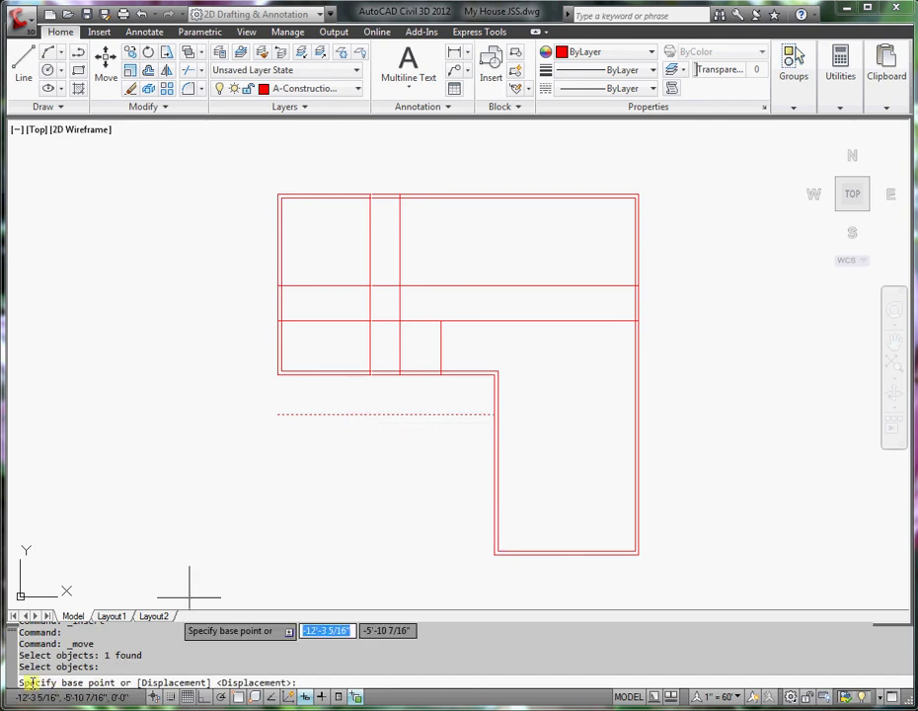
pyautogui.keyDown('shift'); pyautogui.rightClick(292, 452); pyautogui.keyUp('shift')
pyautogui.click(337, 189)
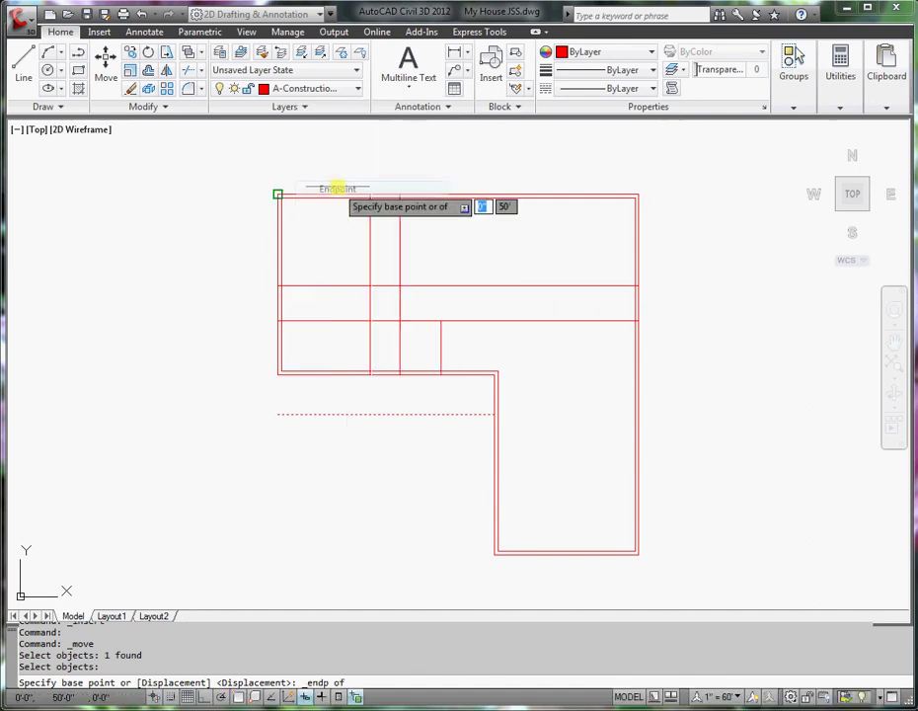
pyautogui.click(277, 415)
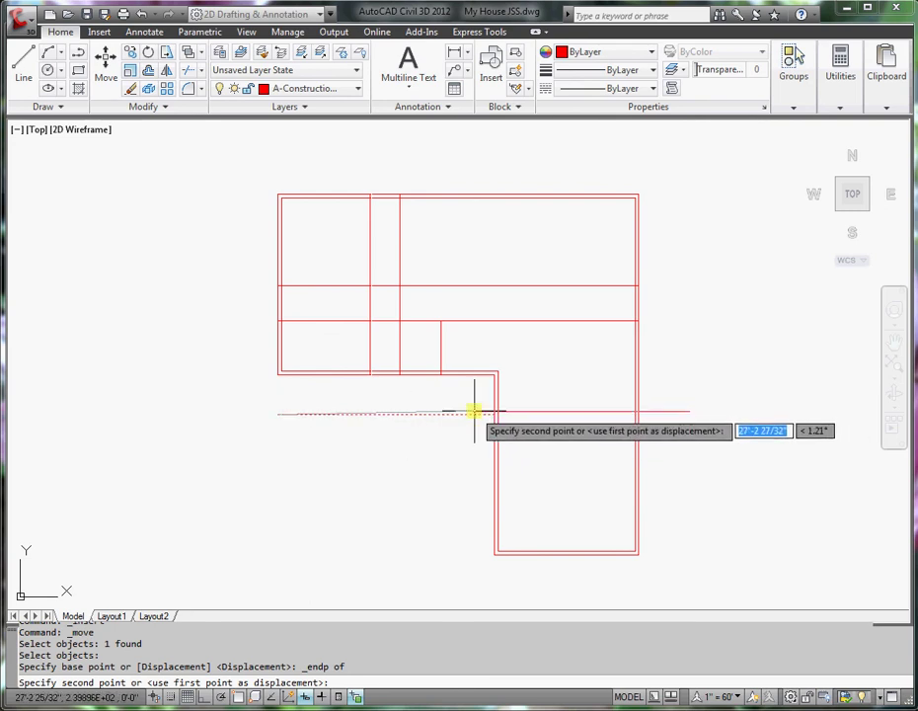
pyautogui.keyDown('shift'); pyautogui.rightClick(475, 409); pyautogui.keyUp('shift')
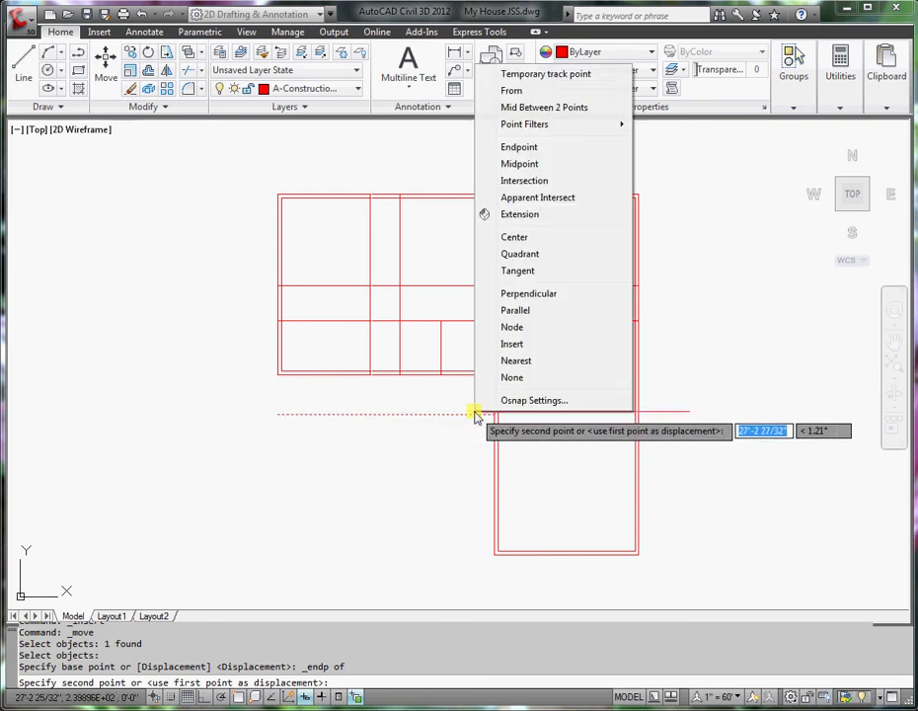
pyautogui.click(515, 148)
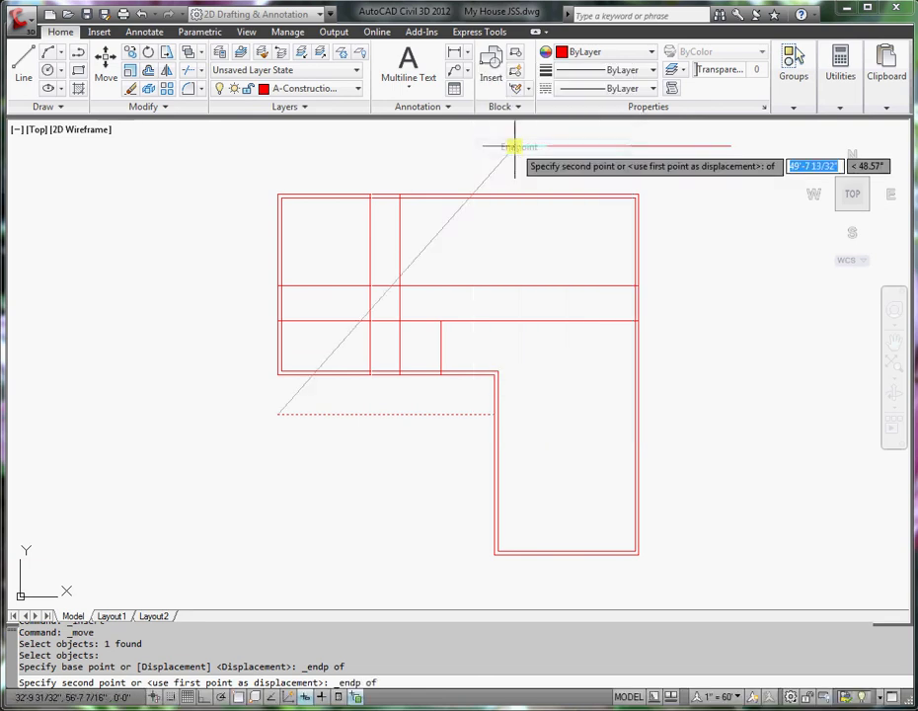
pyautogui.click(494, 415)
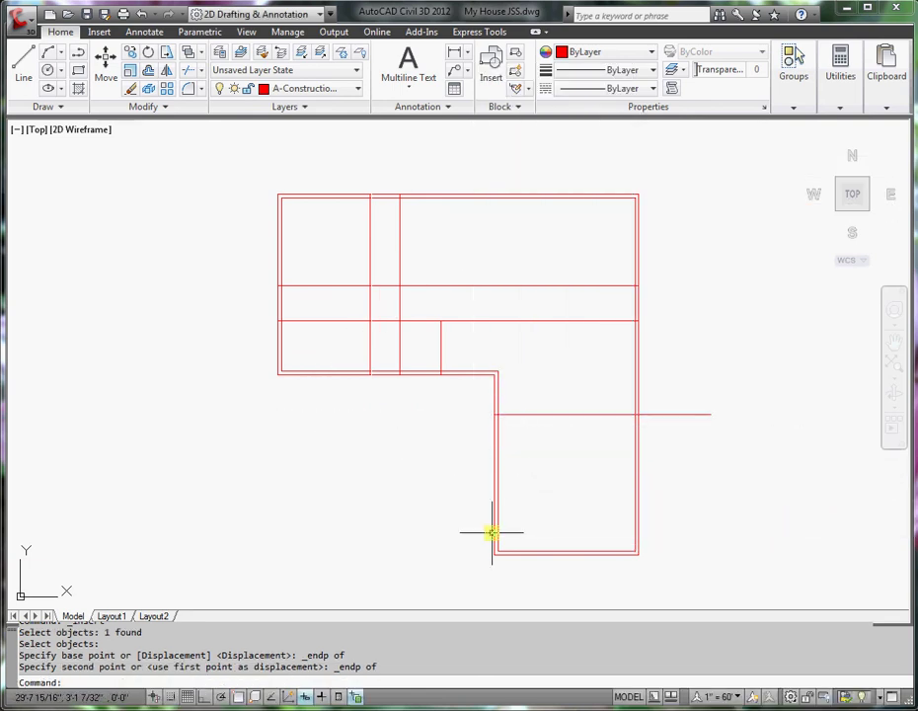